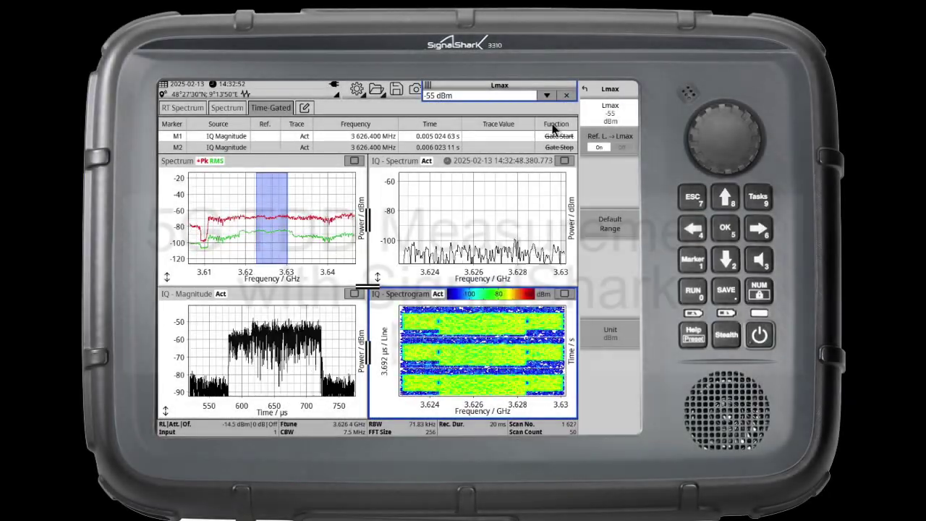
- Set Lrange to 65 dB with the knob, keeping the -55 dBm maximum level
left_click(609, 91)
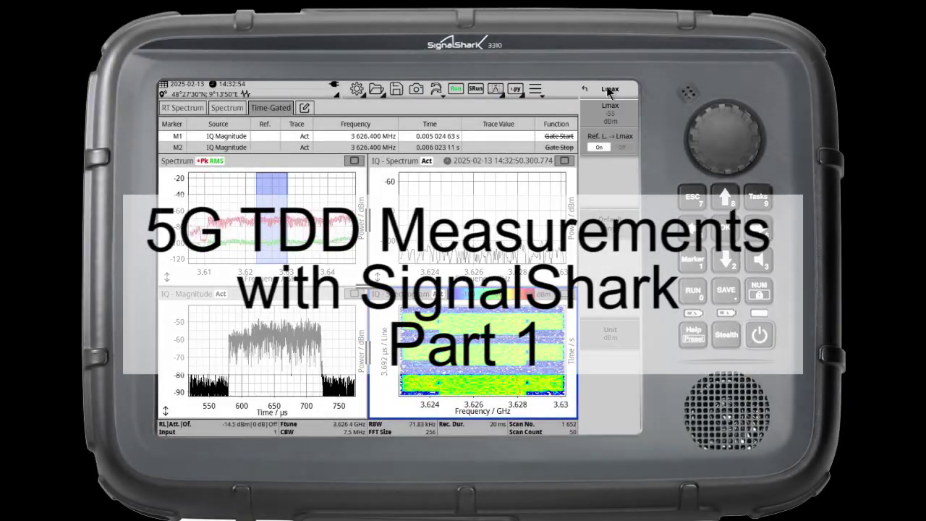
left_click(607, 92)
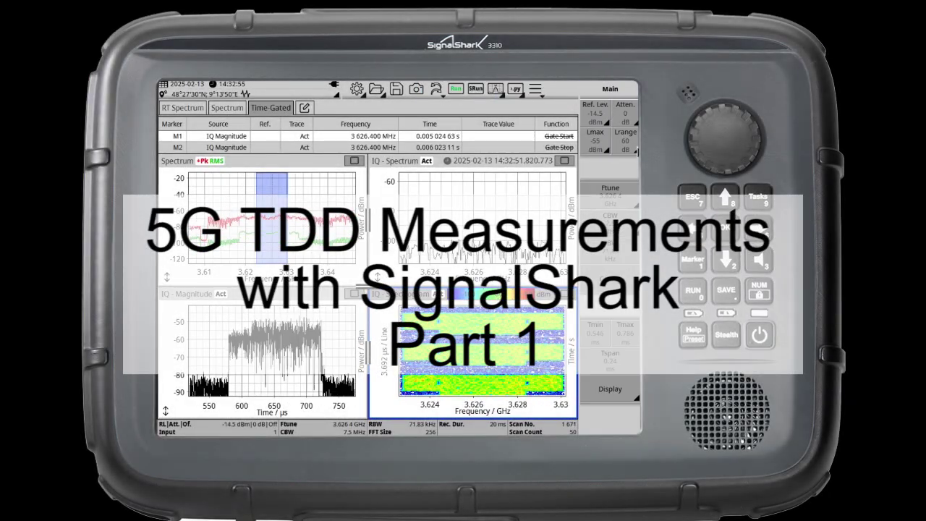
left_click(626, 141)
scroll(540, 176, "down", 1)
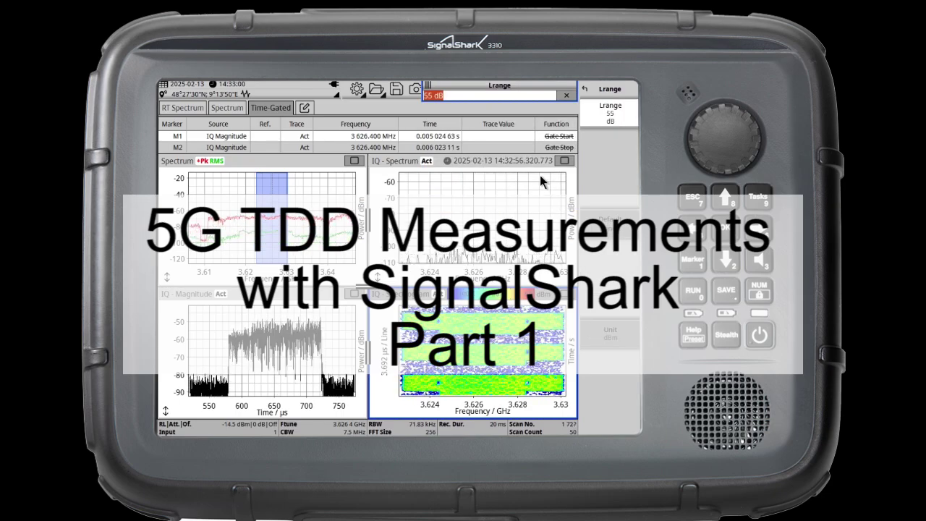
scroll(540, 176, "down", 1)
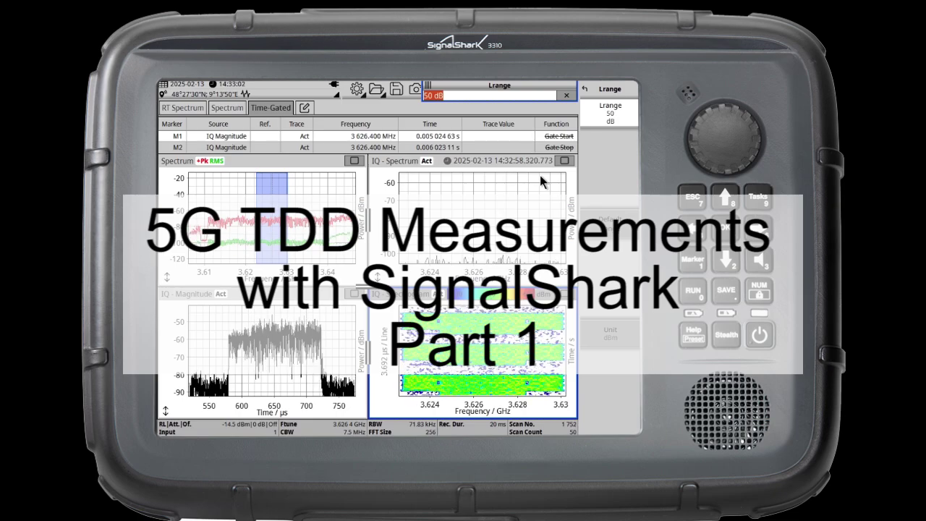
scroll(540, 175, "up", 1)
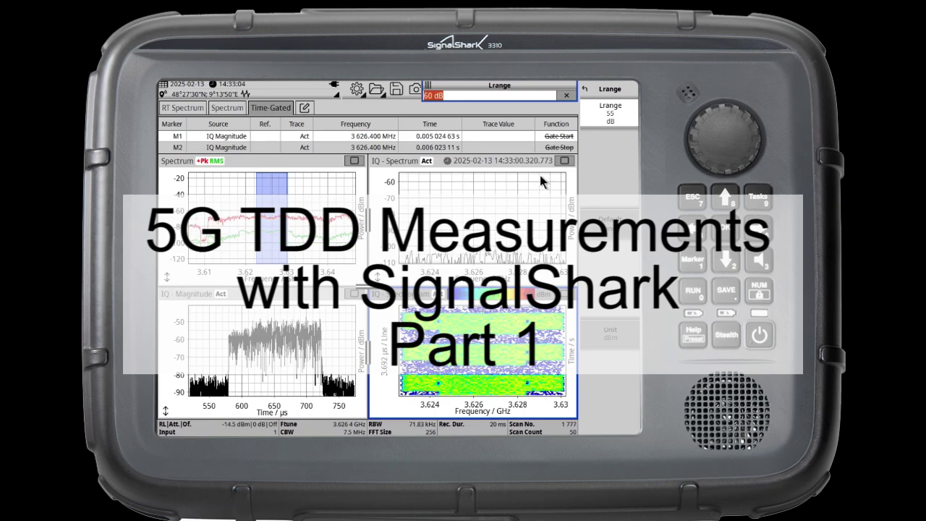
scroll(540, 175, "up", 1)
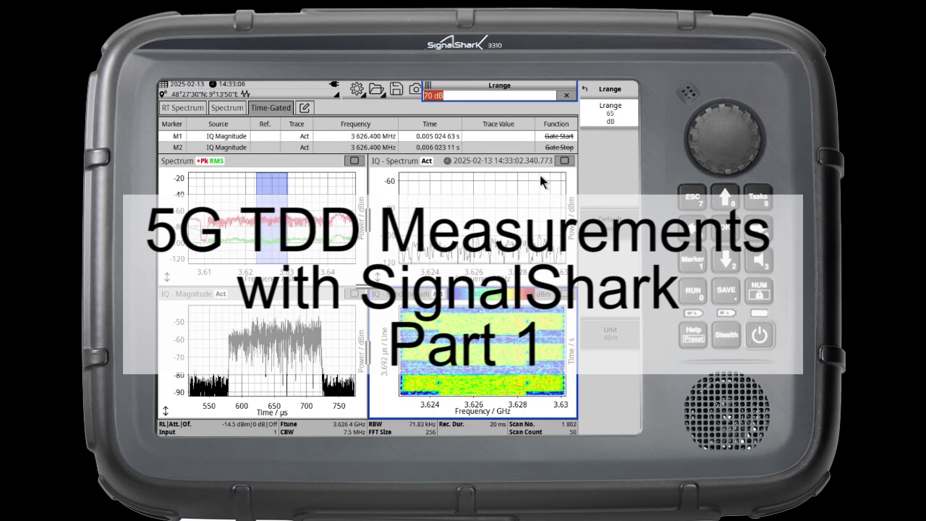
scroll(540, 175, "down", 1)
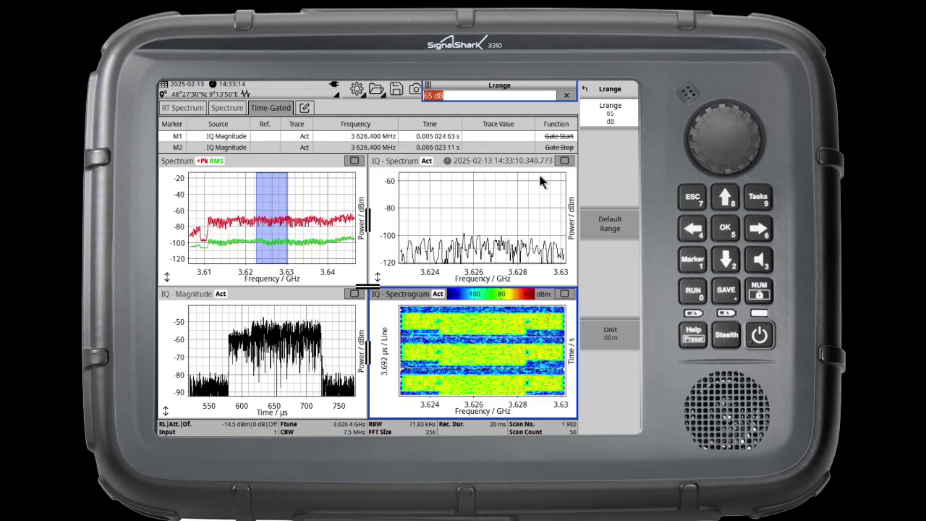
left_click(617, 88)
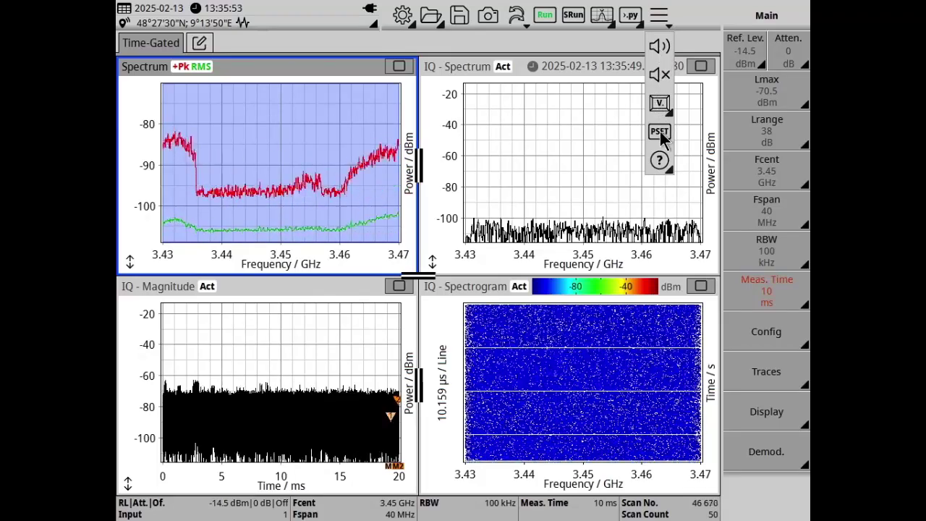
- Load the PSET default setup and confirm the reset with Yes
left_click(660, 131)
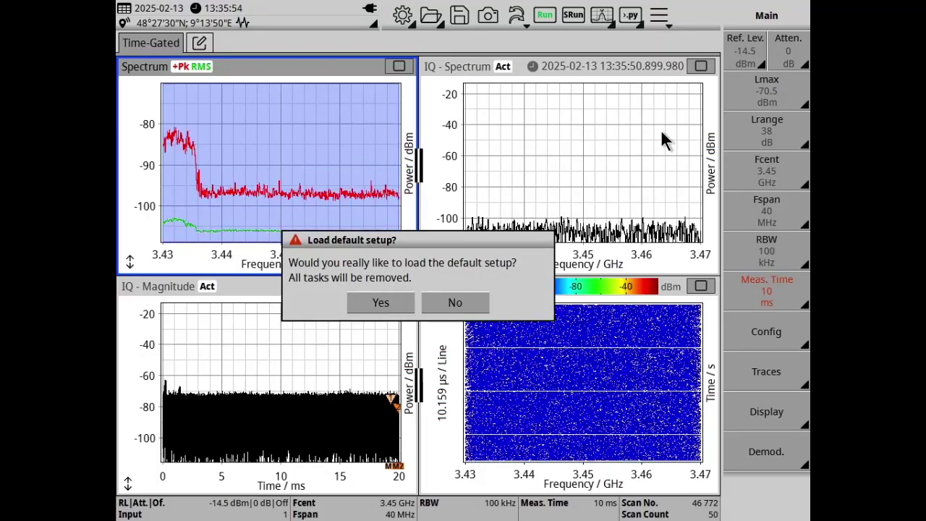
left_click(376, 305)
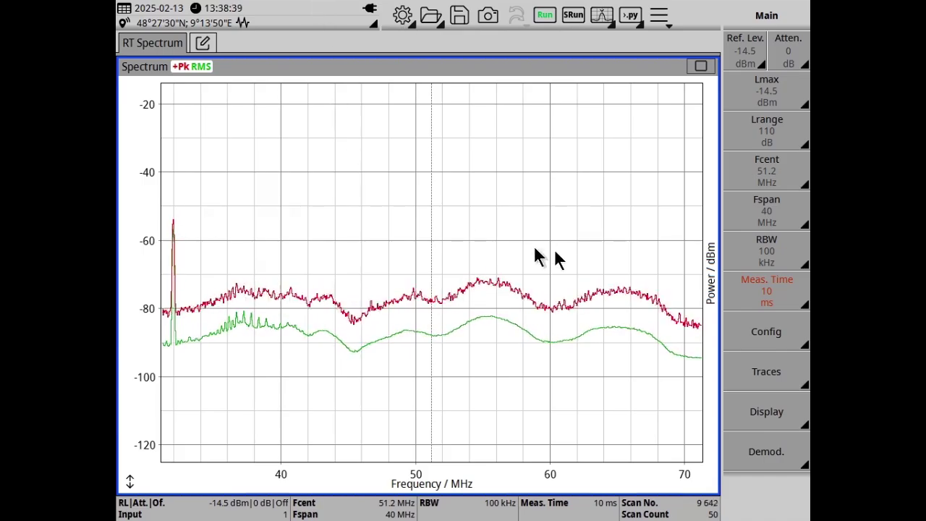
left_click(403, 16)
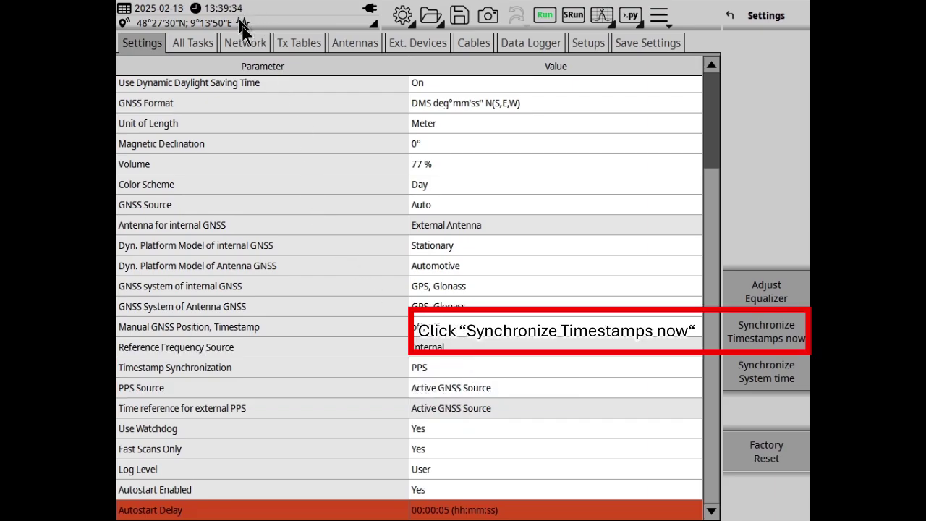
- Close Settings after timestamp sync to return to the RT Spectrum view
left_click(745, 17)
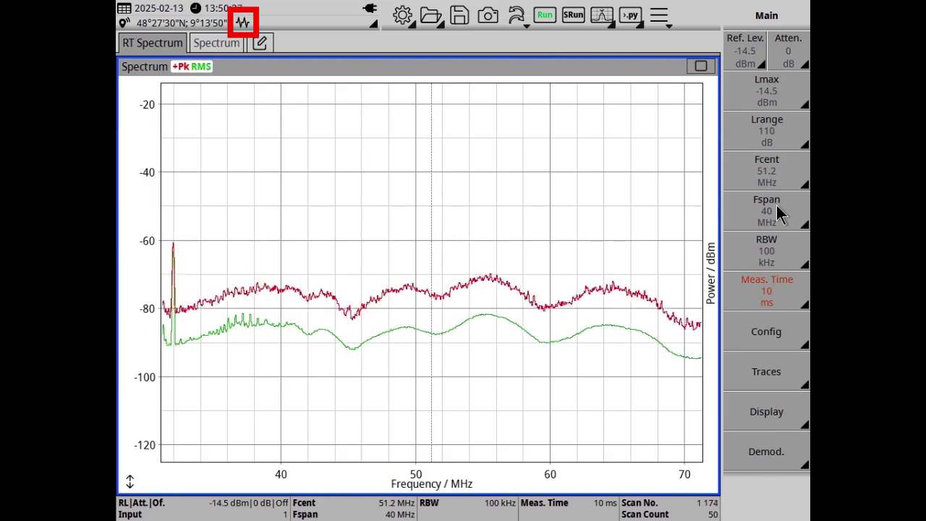
- Add a Spectrogram view in the lower zone via Configure Task Views
left_click(660, 16)
left_click(659, 102)
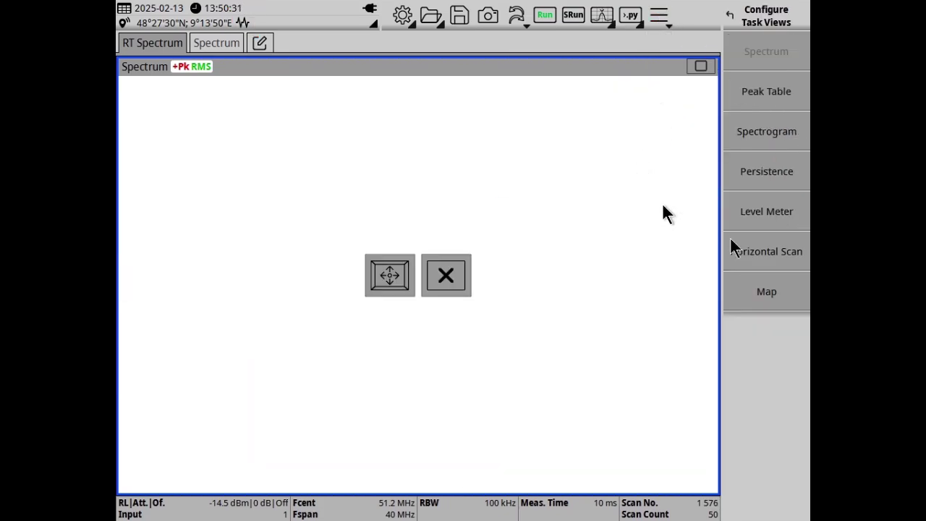
left_click_drag(765, 141, 441, 483)
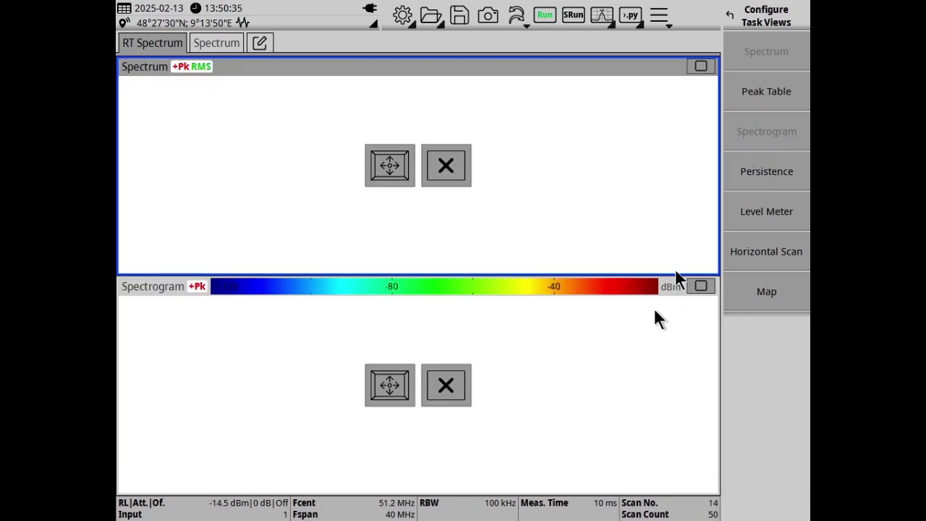
left_click(770, 19)
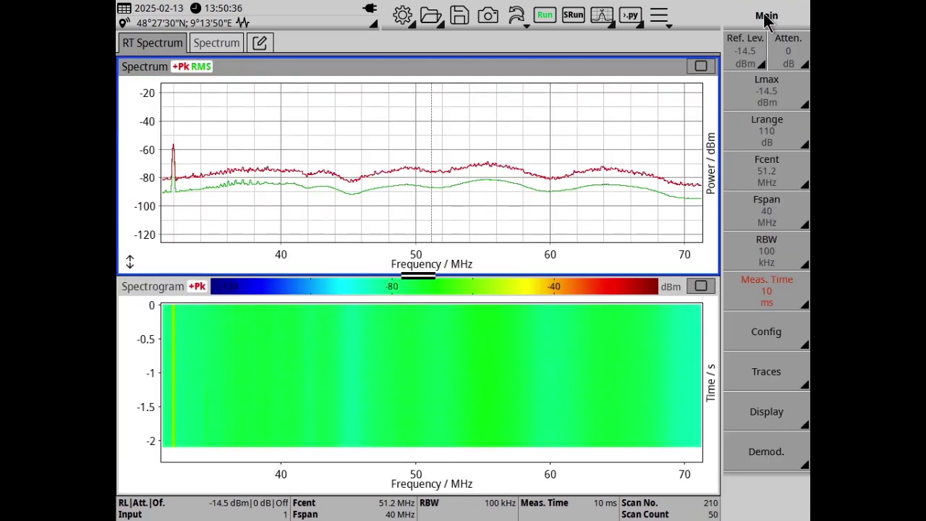
left_click(767, 174)
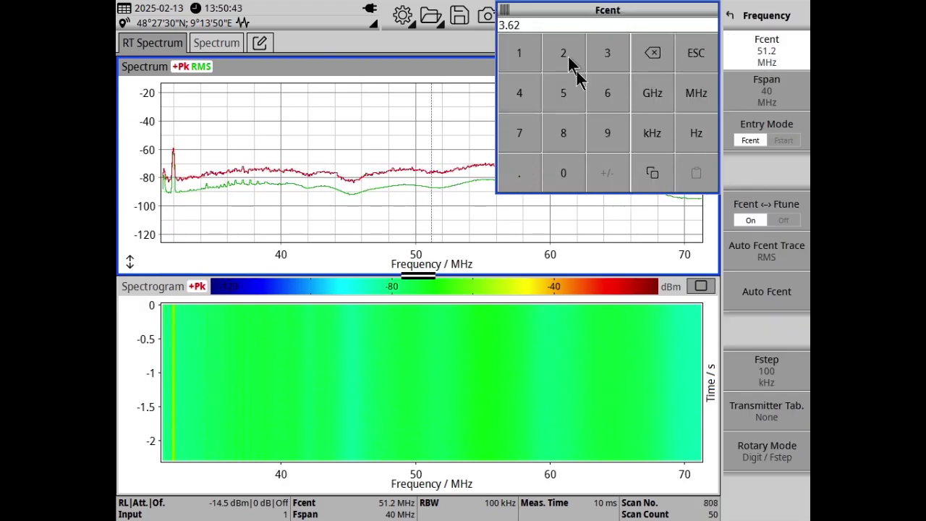
- Centre on 3.6264 GHz, swap the RMS trace for max-hold, and autoscale levels
left_click(651, 95)
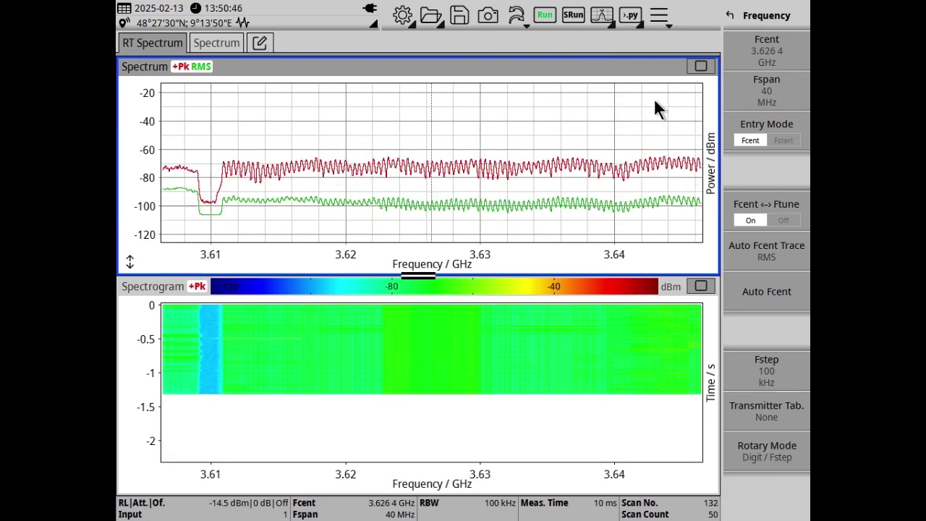
left_click(756, 18)
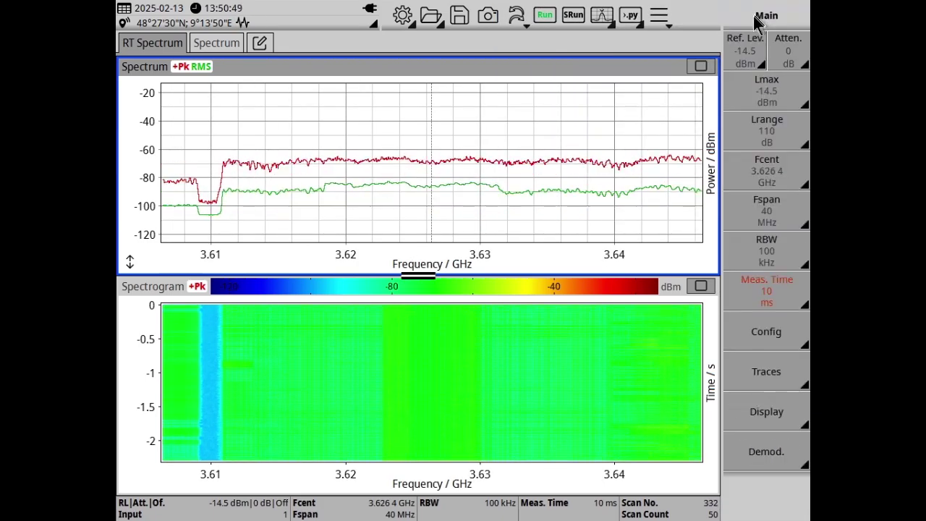
left_click(784, 384)
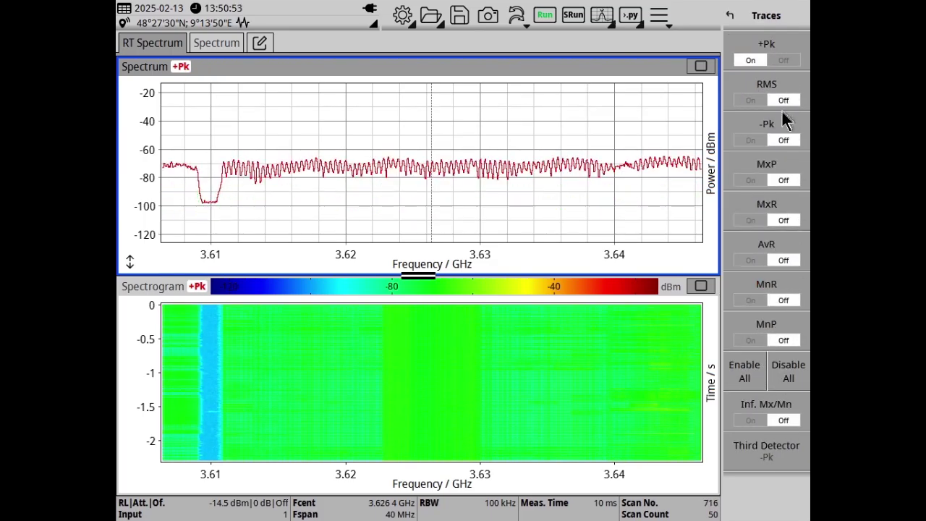
left_click(753, 180)
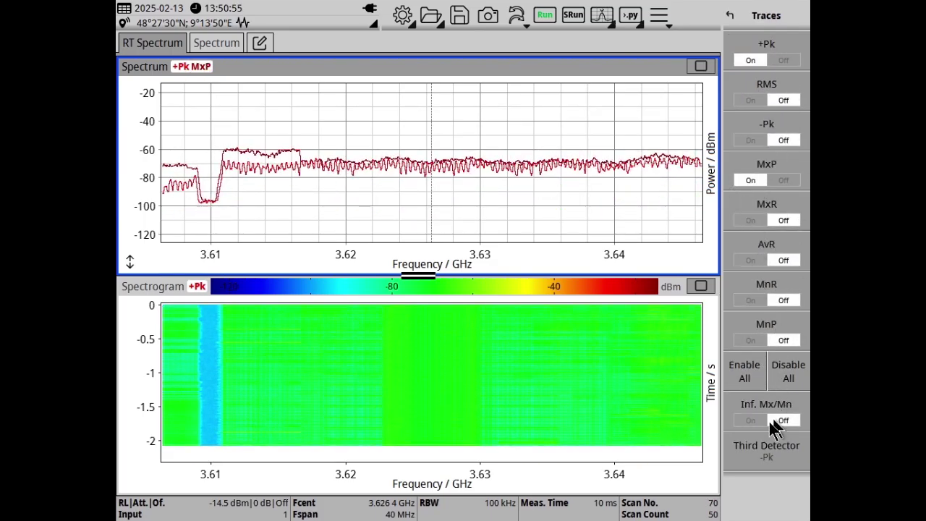
left_click(767, 21)
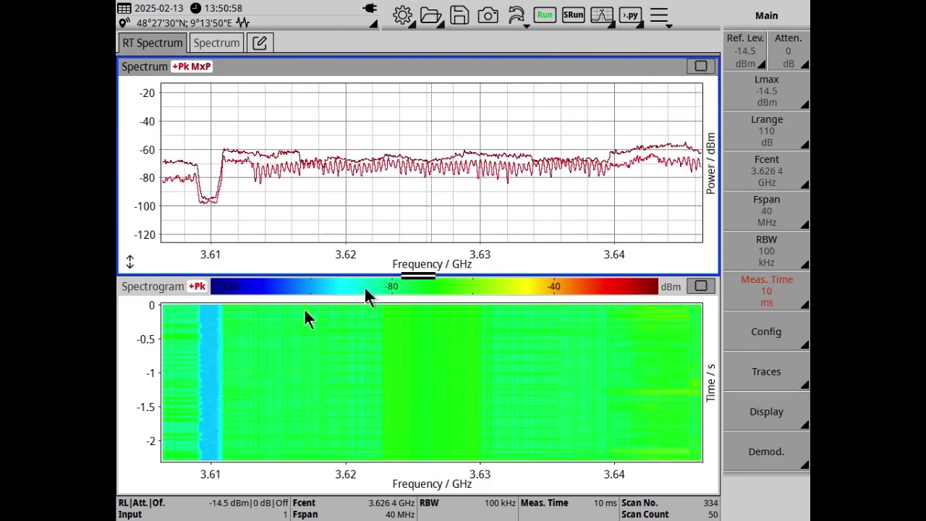
left_click(133, 265)
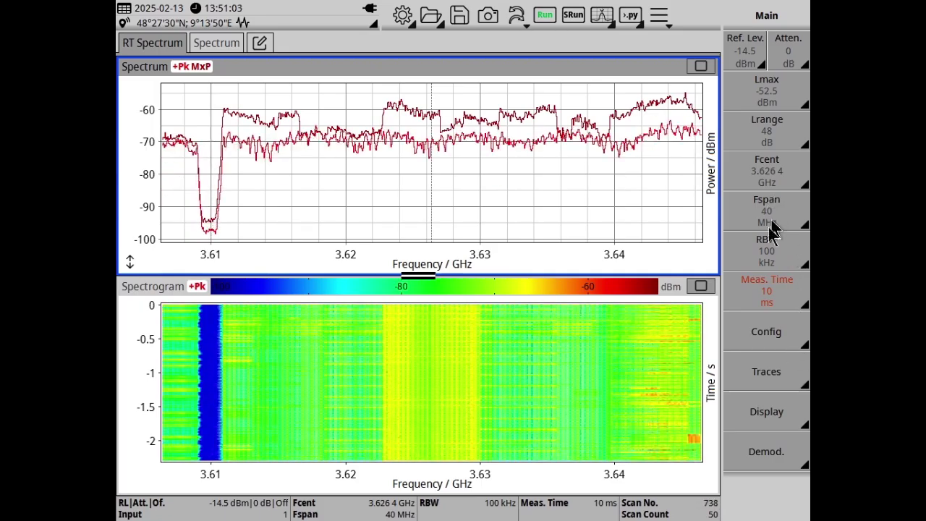
left_click(769, 250)
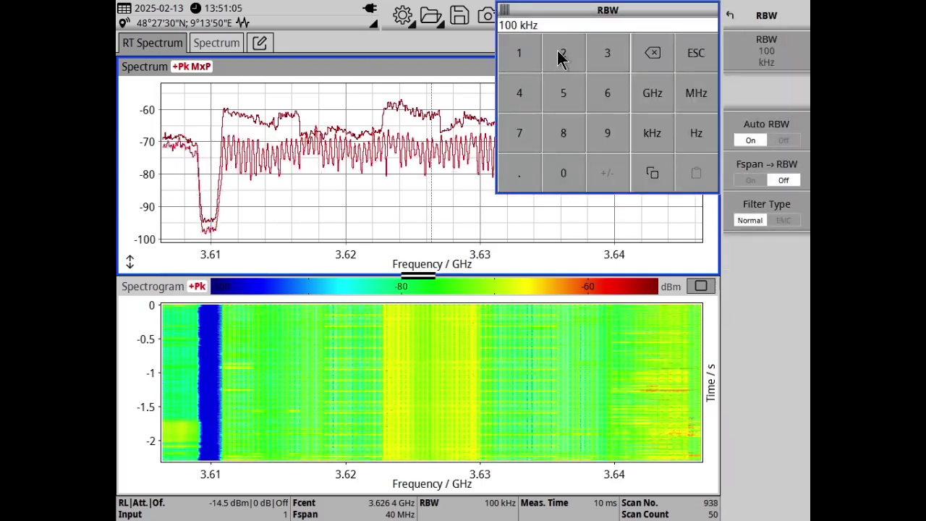
- Set RBW to 400 kHz and autoscale the spectrum levels
scroll(558, 58, "up", 3)
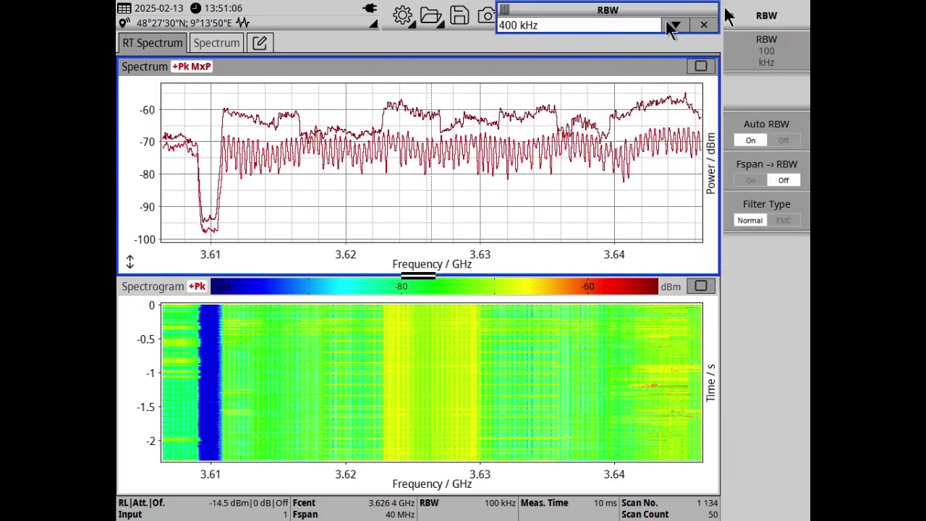
left_click(772, 15)
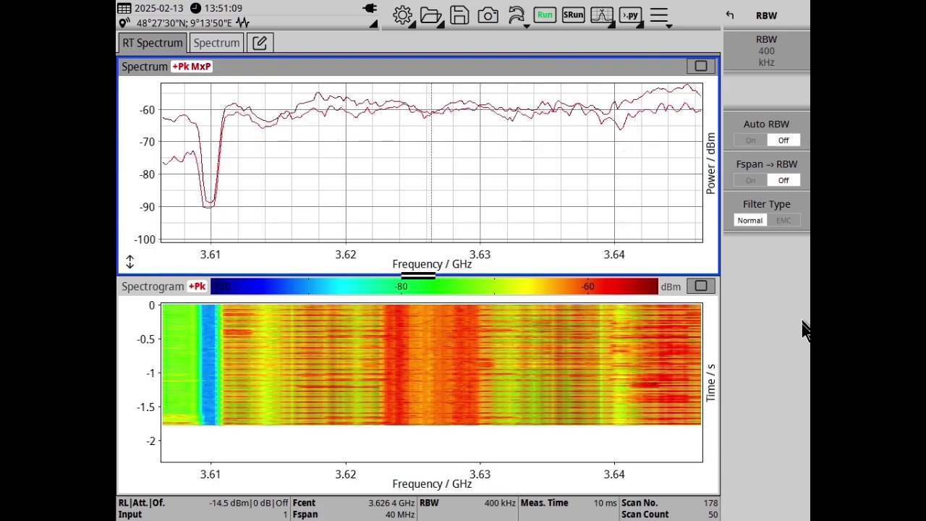
left_click(131, 262)
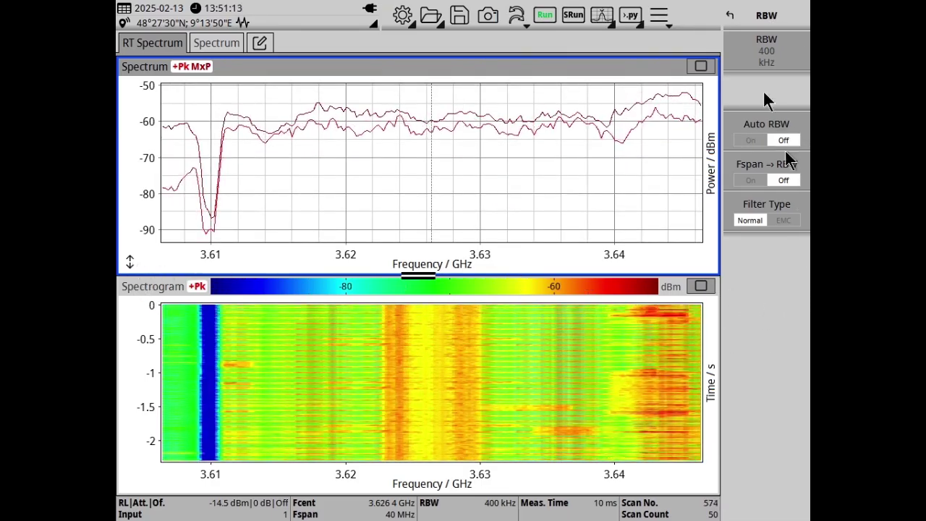
- Set measurement time to As fast as possible (62.5 µs), autoscale, and maximize the spectrogram
left_click(731, 16)
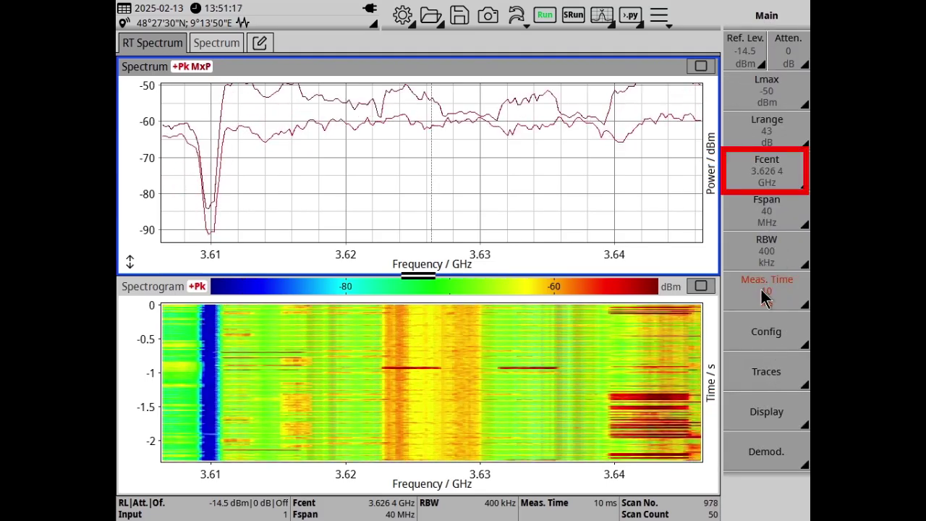
left_click(764, 297)
left_click(789, 181)
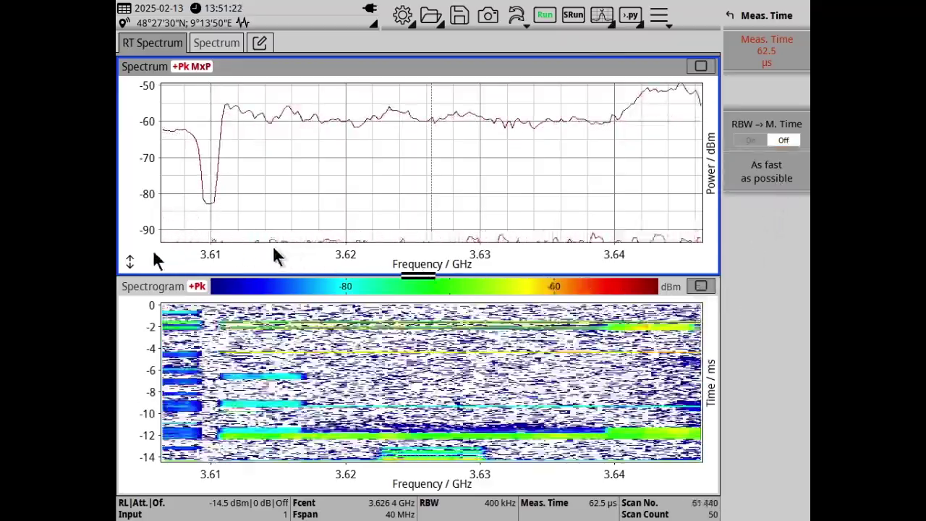
left_click(130, 263)
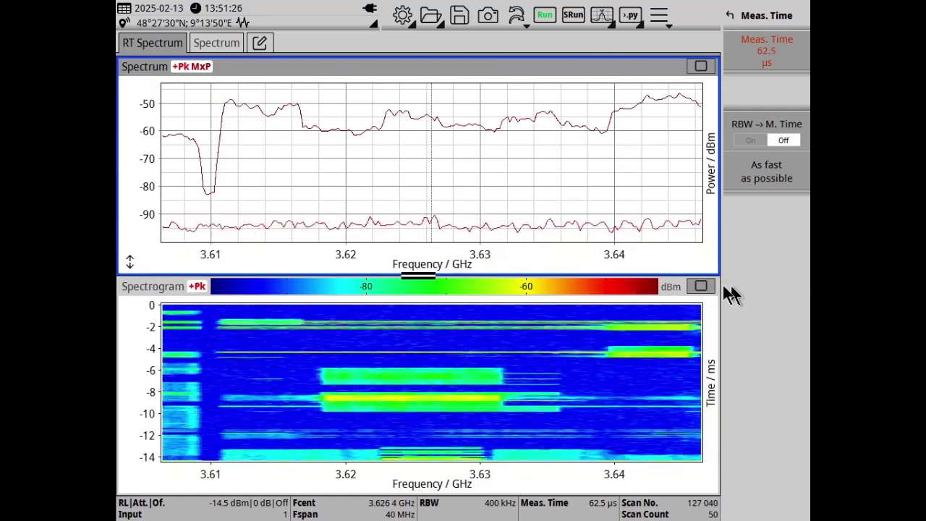
left_click(702, 287)
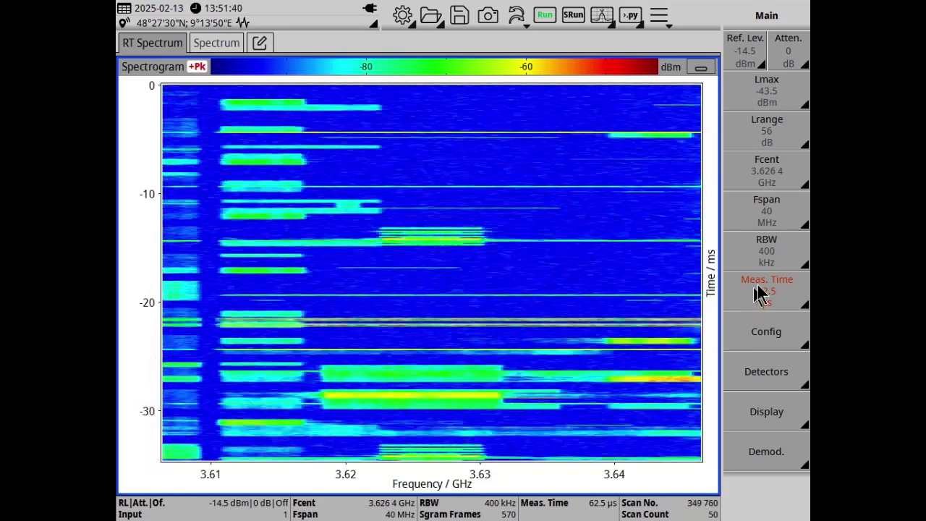
- Widen the resolution bandwidth to 800 kHz
left_click(774, 249)
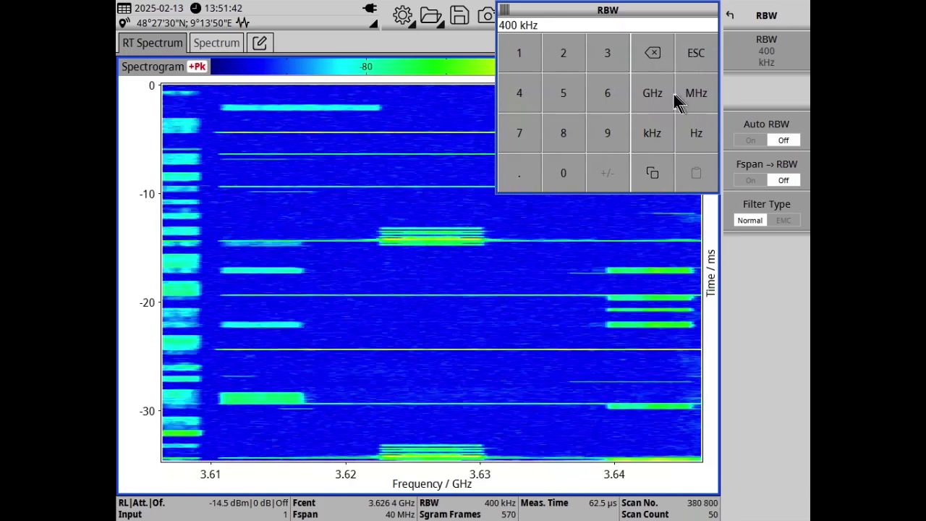
scroll(695, 95, "up", 1)
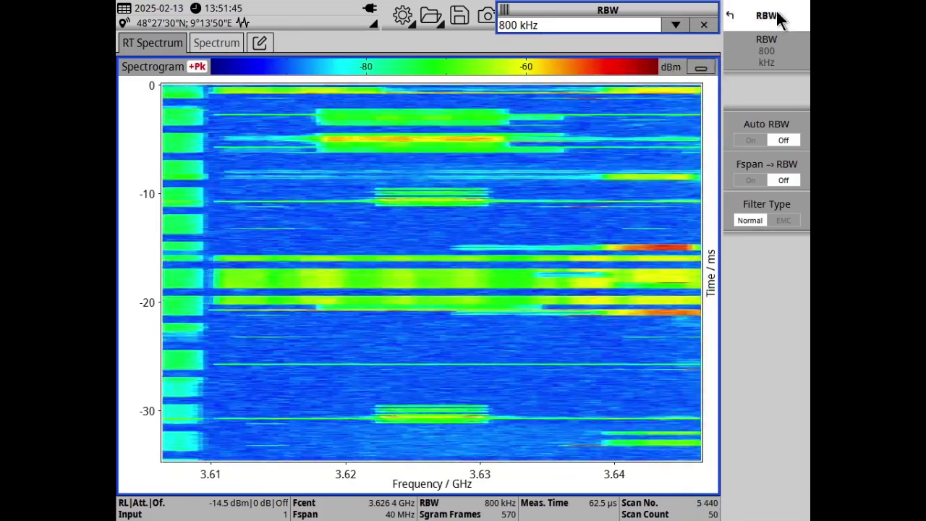
left_click(778, 17)
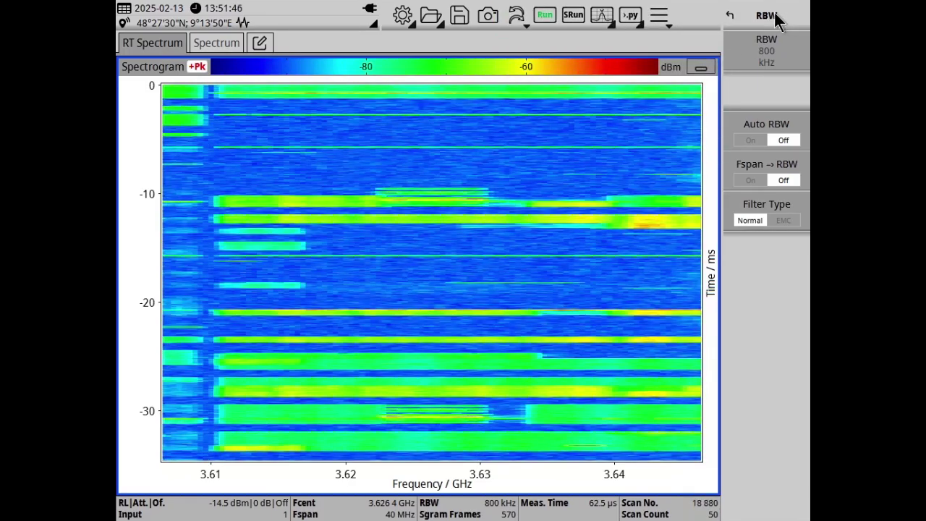
- Set measurement time to As fast as possible, giving 31.25 µs
left_click(778, 16)
left_click(772, 294)
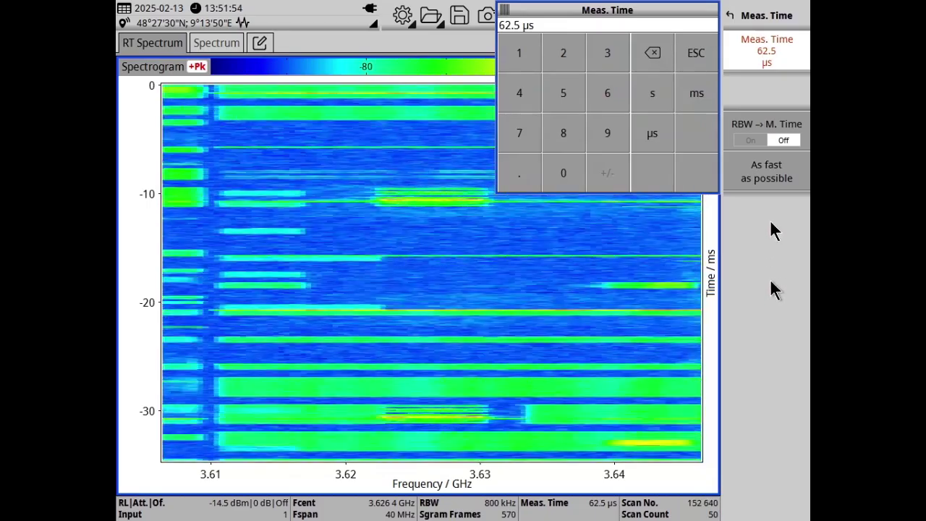
left_click(758, 172)
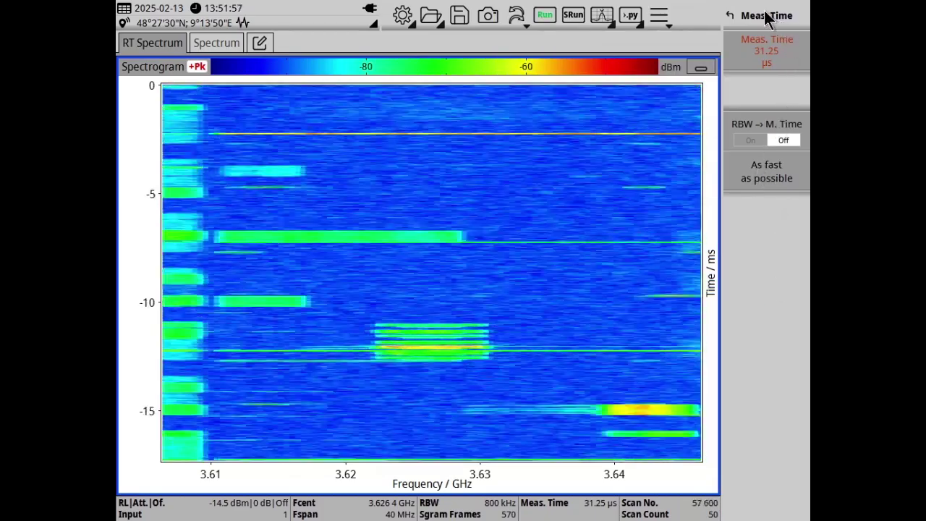
left_click(769, 17)
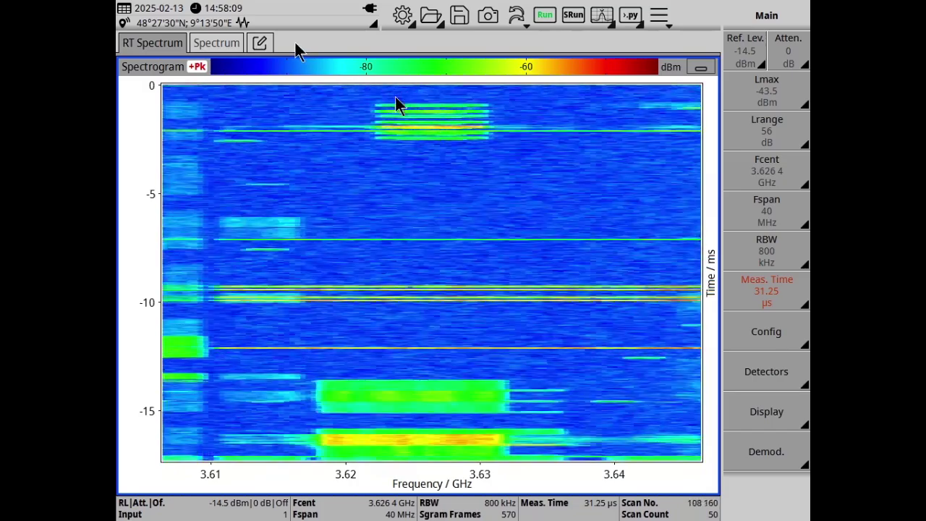
- Add an 'IQ Analyzer - Time-gated IQ Measurement' task from the Task Types list
left_click(261, 43)
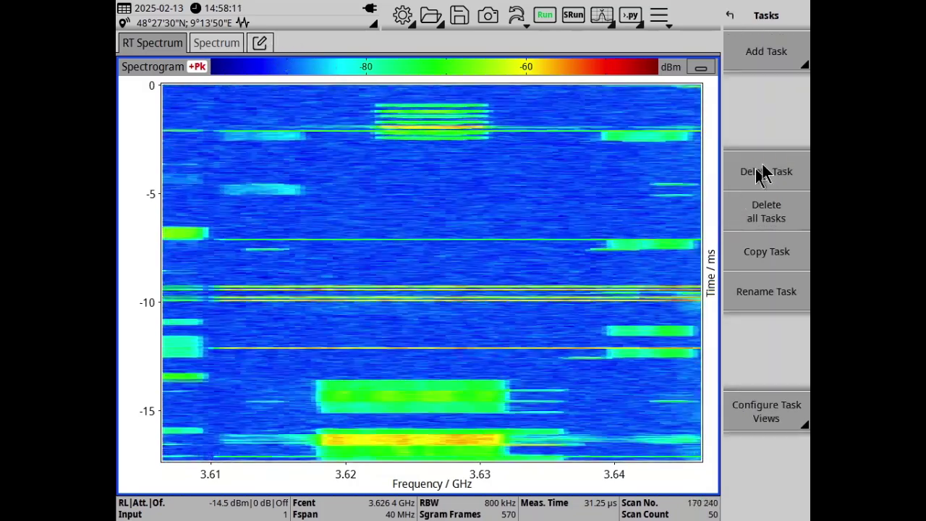
left_click(762, 64)
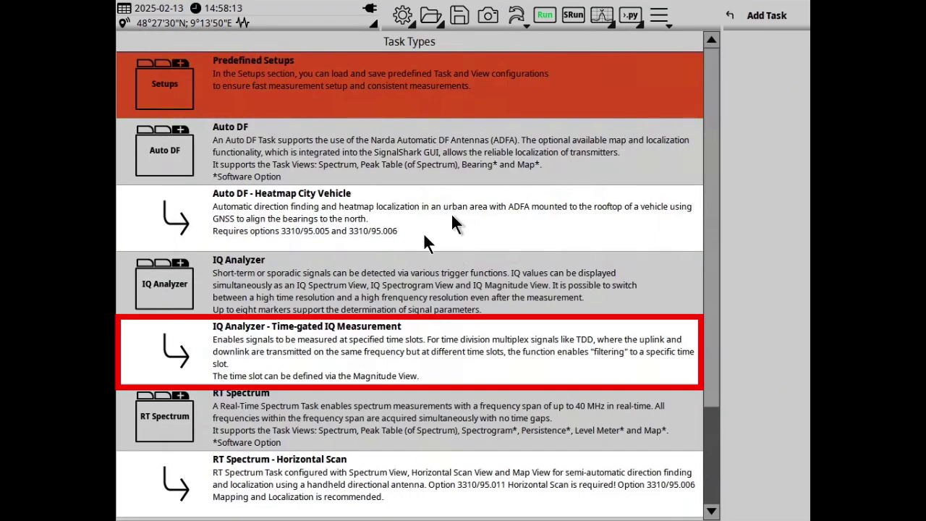
left_click(293, 366)
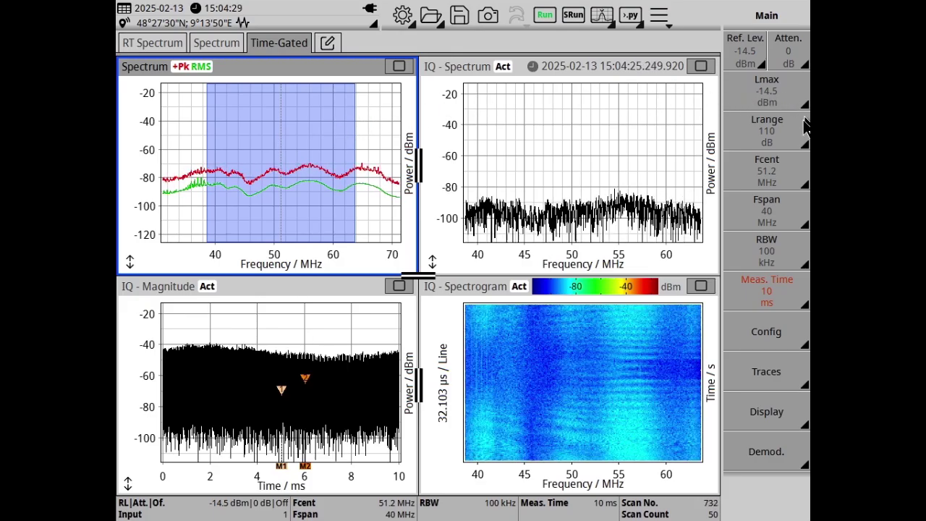
- Enter 3.6264 GHz as the time-gated task's centre frequency on the keypad
left_click(748, 174)
left_click(603, 58)
left_click(519, 174)
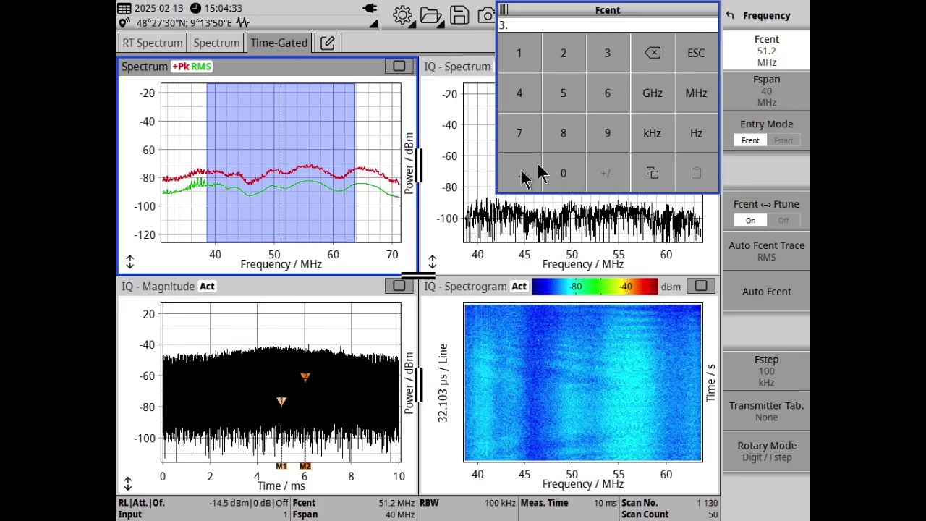
left_click(606, 94)
left_click(563, 58)
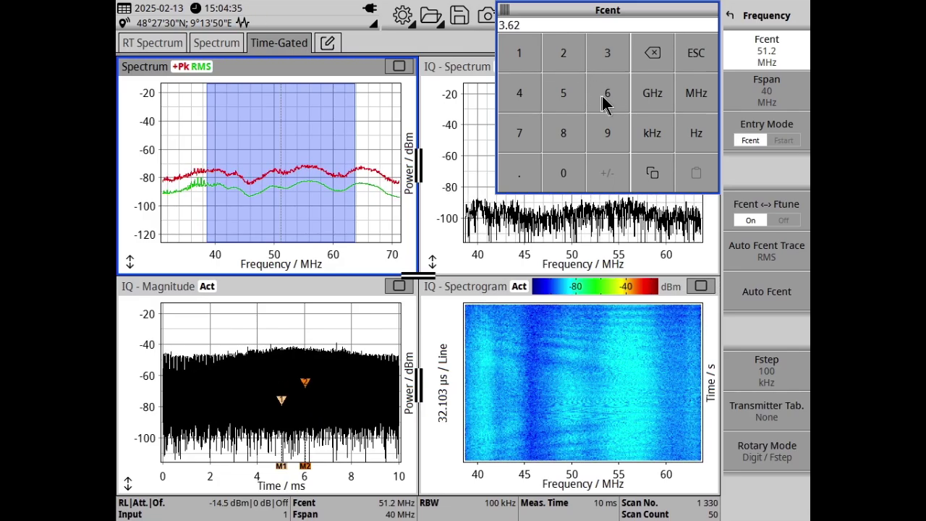
left_click(606, 95)
left_click(521, 95)
left_click(653, 95)
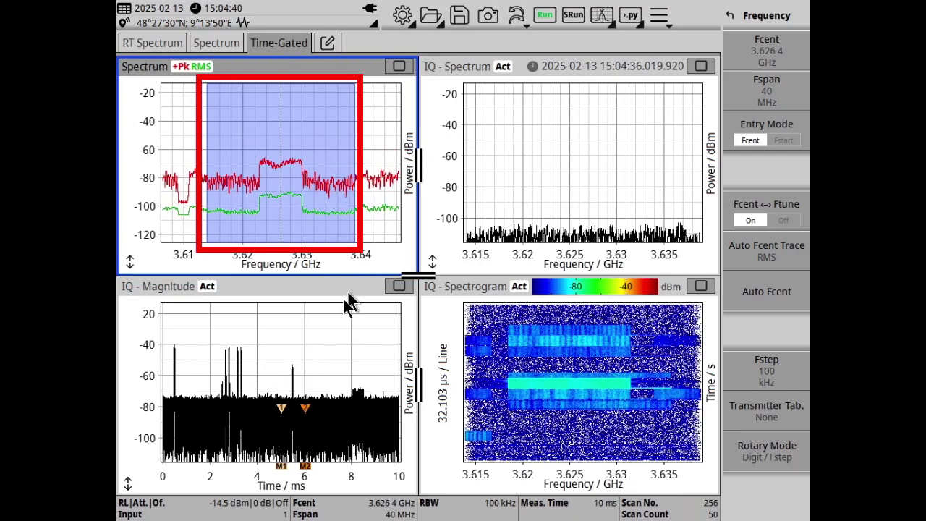
left_click(341, 309)
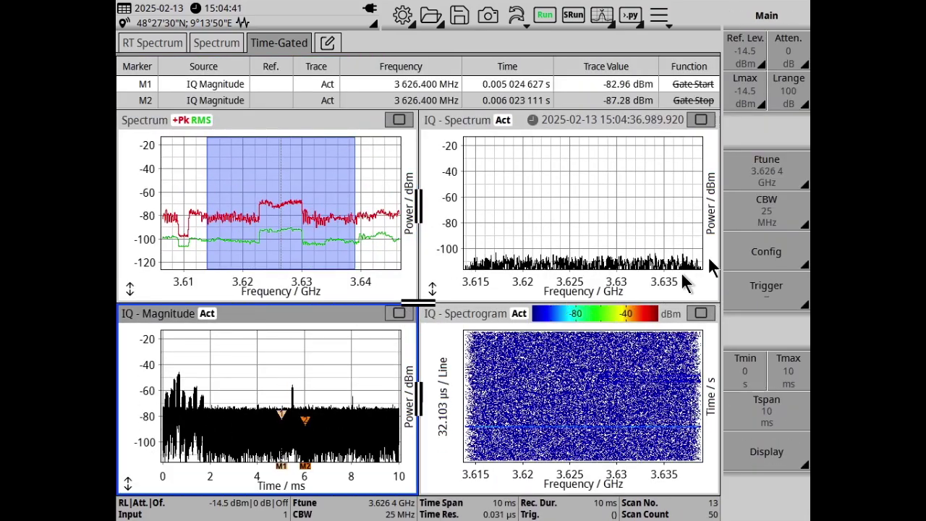
- Set CBW to 7.5 MHz and maximize the IQ-Magnitude view over its 10 ms span
left_click(766, 211)
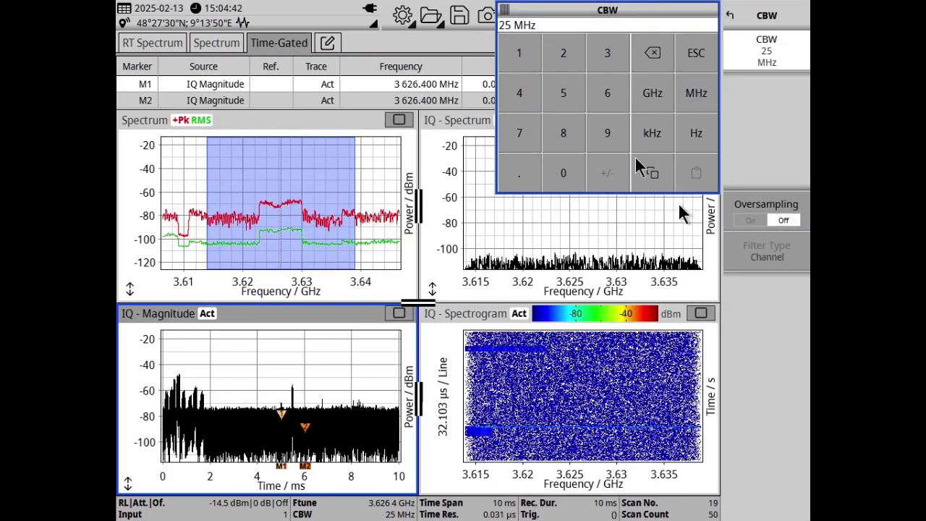
left_click(519, 127)
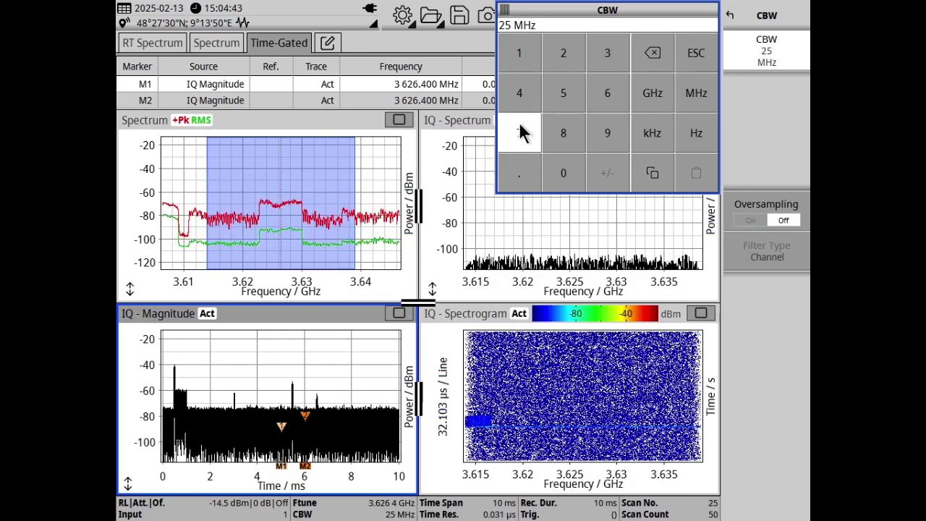
left_click(522, 173)
left_click(564, 102)
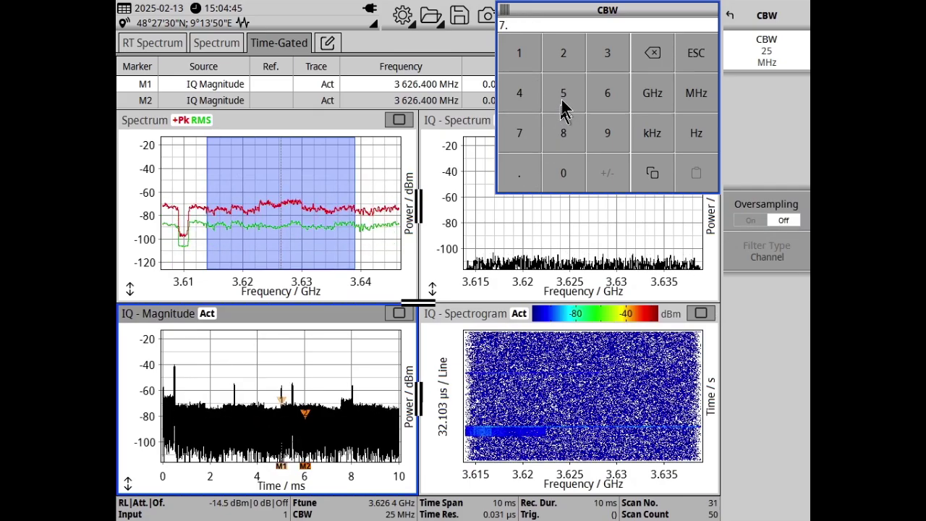
left_click(697, 93)
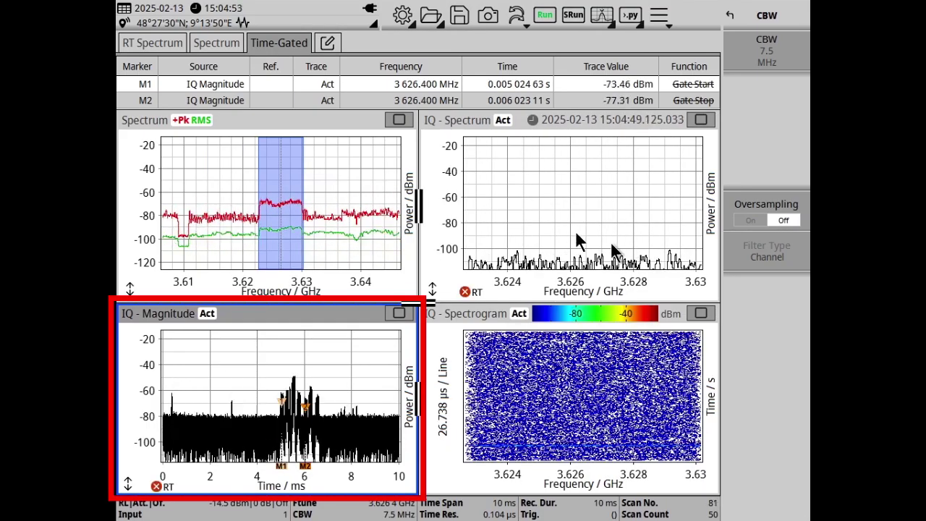
left_click(399, 311)
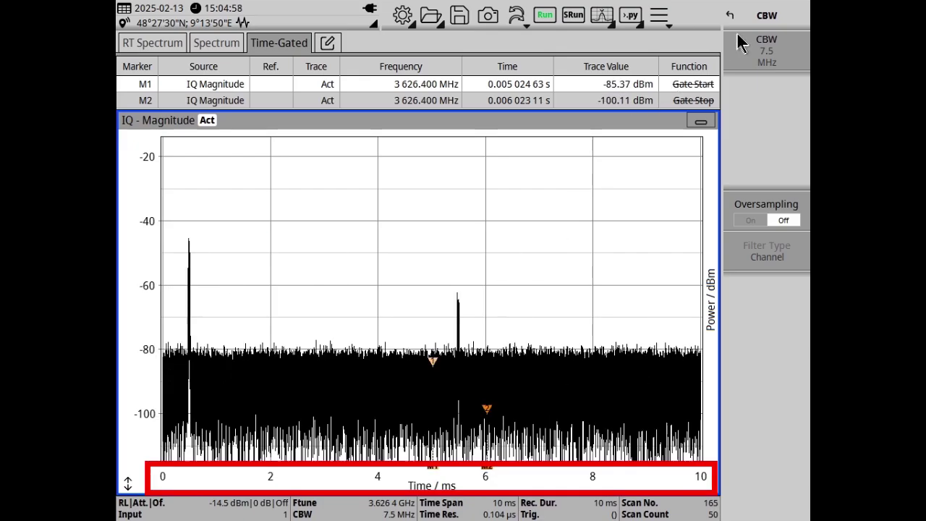
left_click(756, 24)
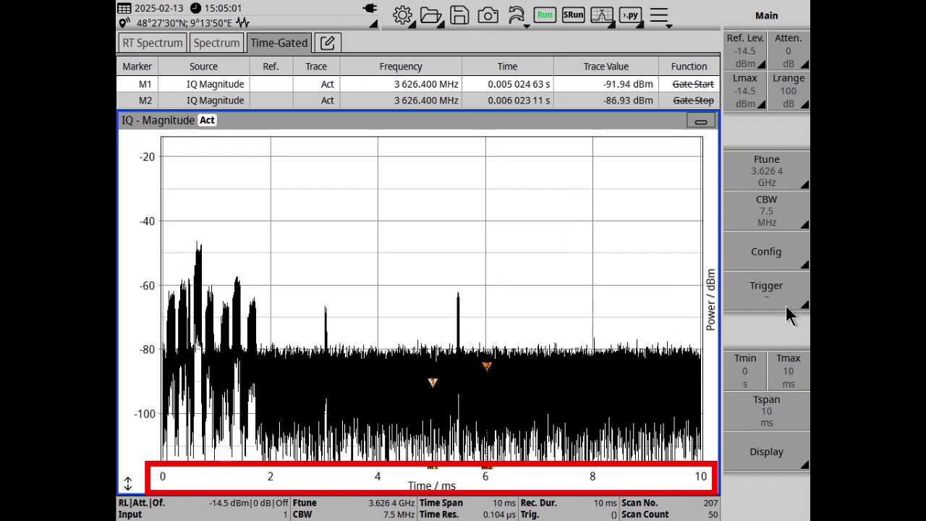
- Set the IQ recording duration to 20 ms in the recording configuration
left_click(767, 262)
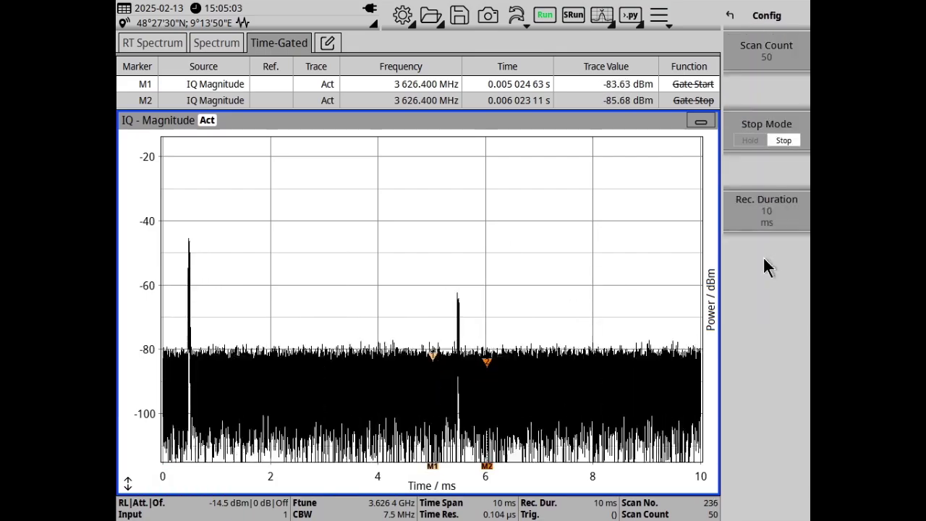
left_click(765, 212)
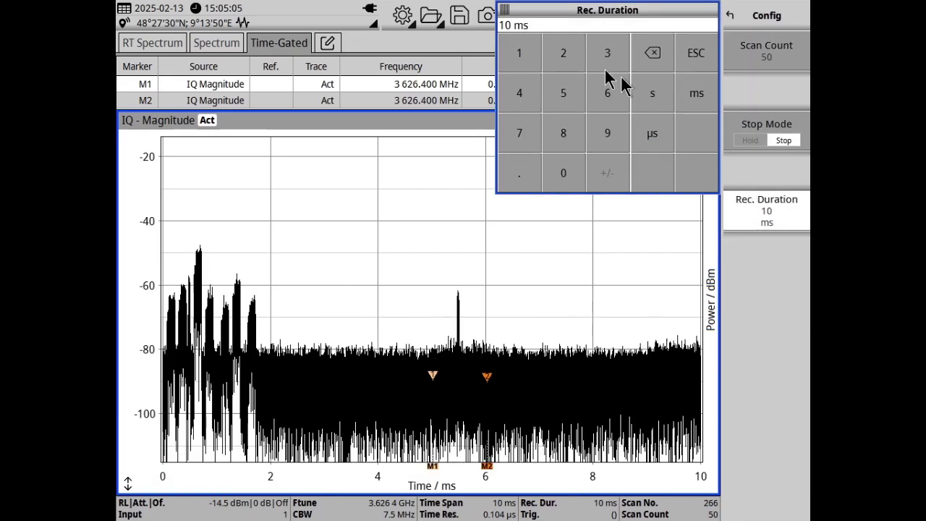
left_click(571, 58)
left_click(569, 174)
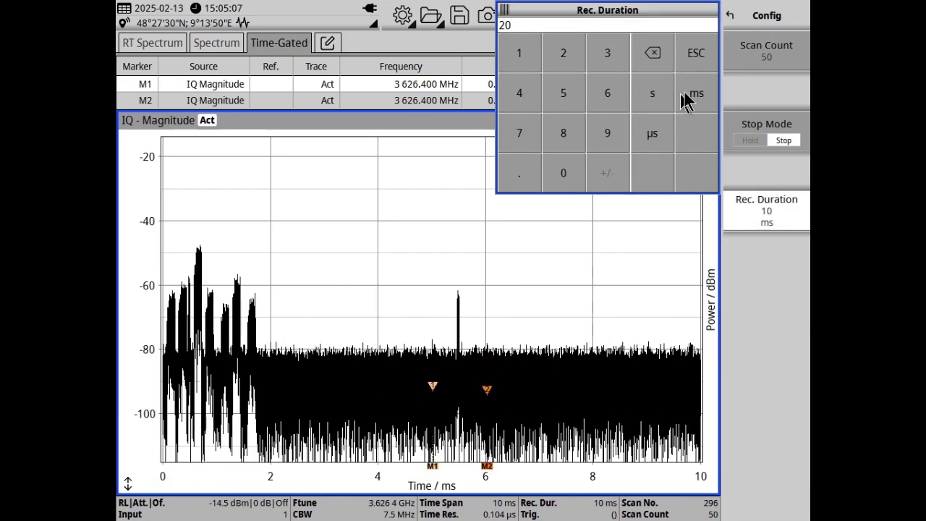
left_click(695, 95)
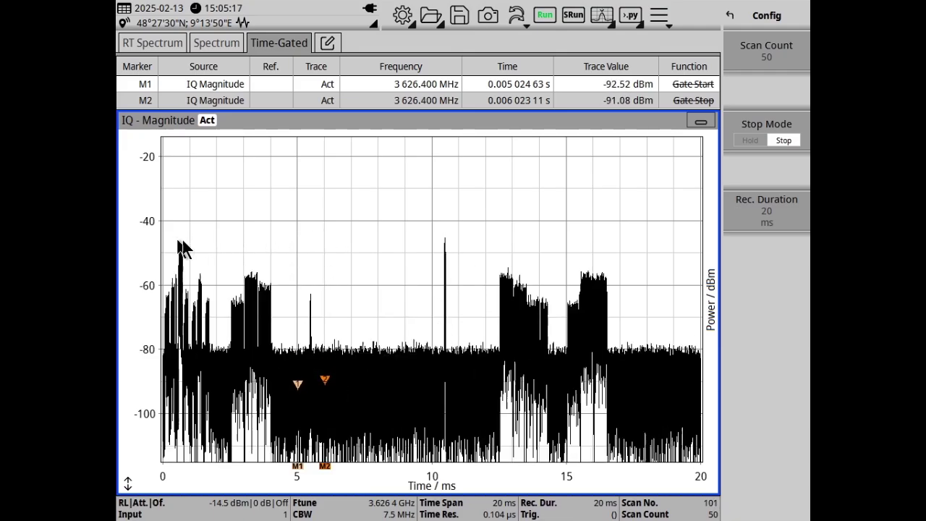
- Zoom the IQ magnitude onto one burst (0.24 ms span), auto-fit power, and restore four views
left_click_drag(172, 246, 207, 248)
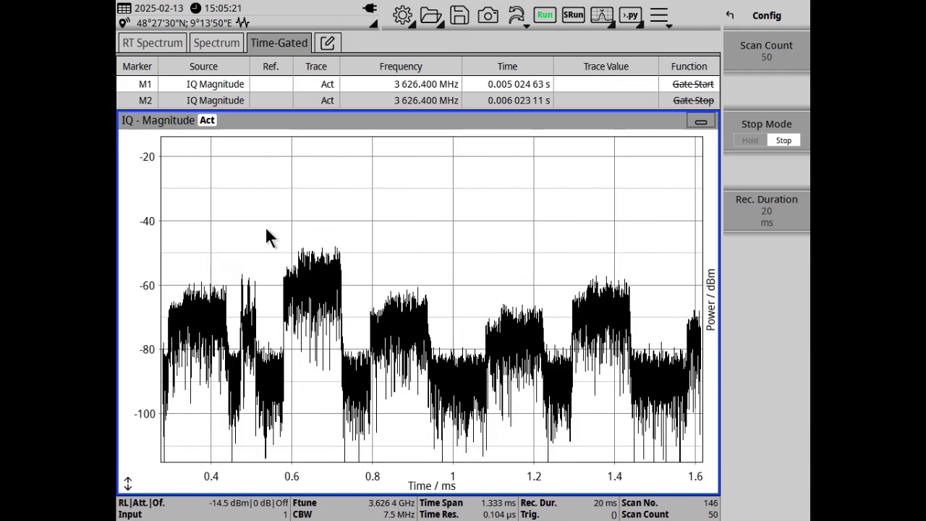
left_click_drag(265, 228, 355, 254)
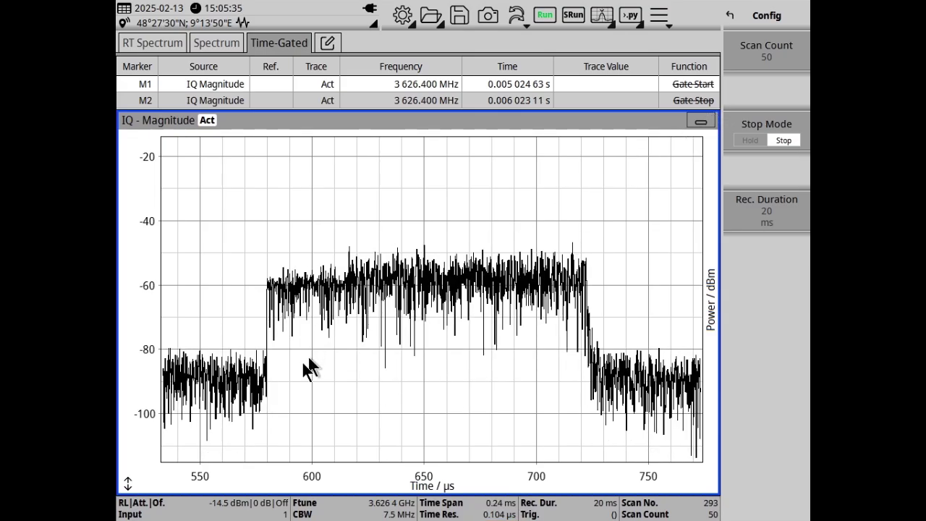
left_click(127, 483)
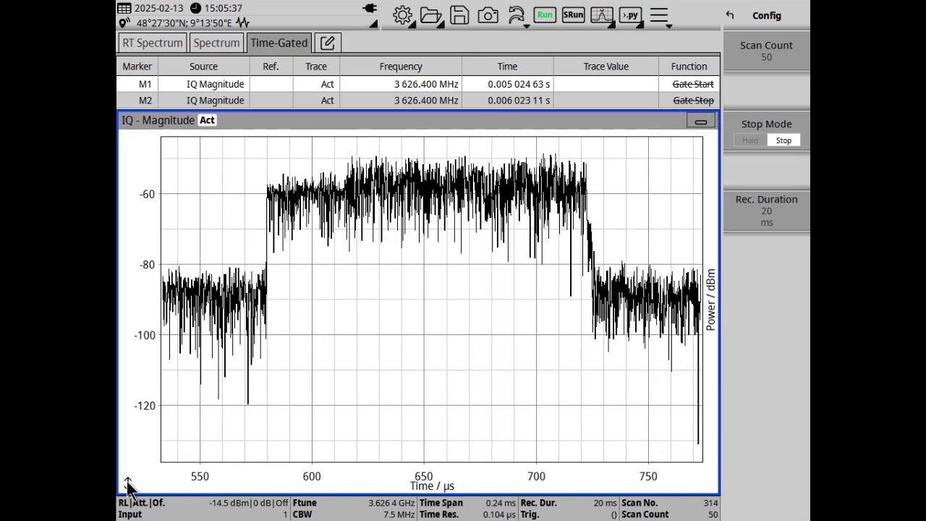
left_click(128, 483)
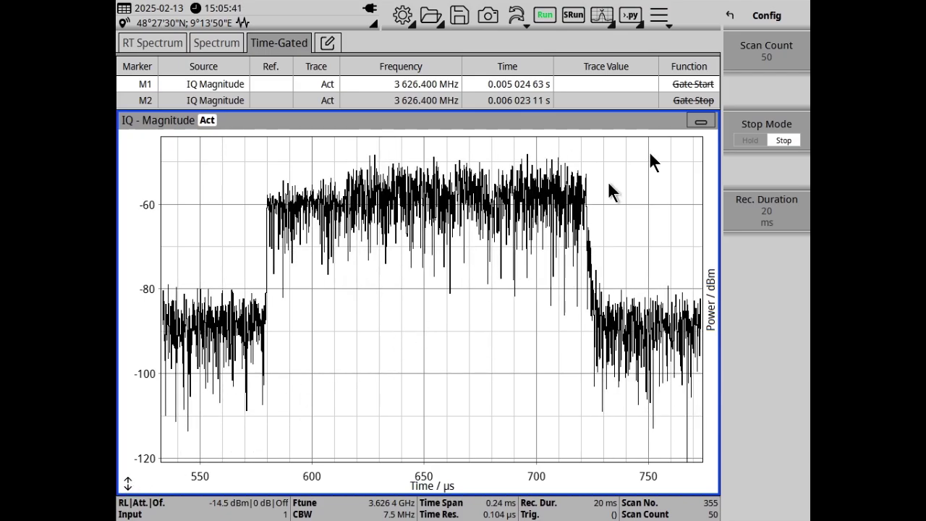
left_click(701, 122)
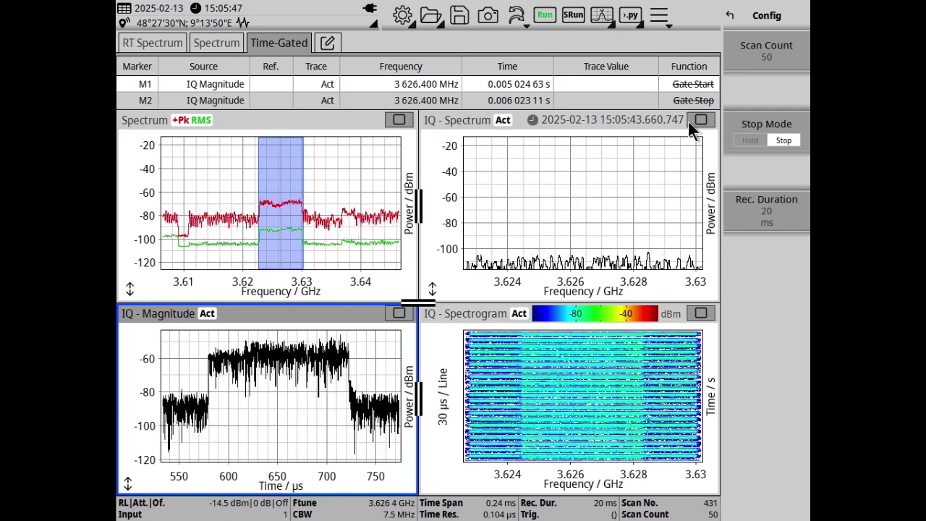
- Raise the IQ spectrogram's FFT overlap to 87.5%
left_click(577, 359)
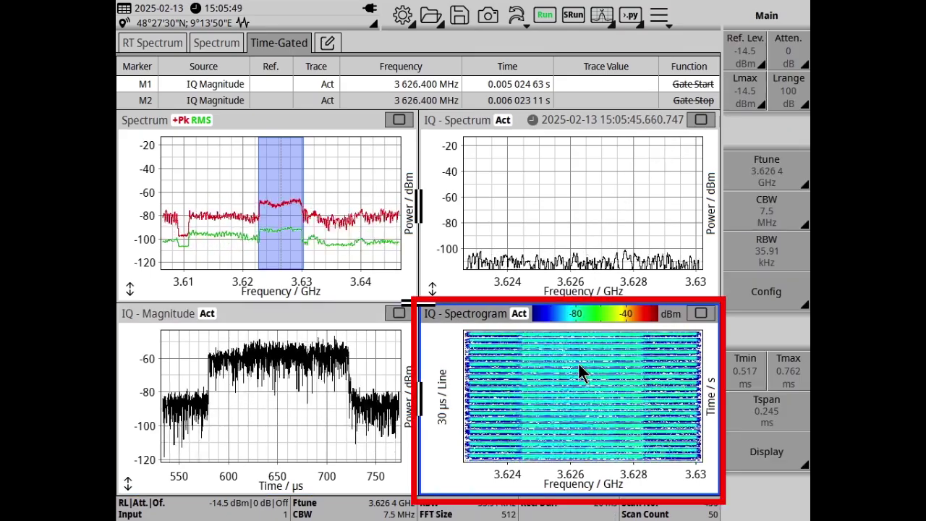
left_click(755, 259)
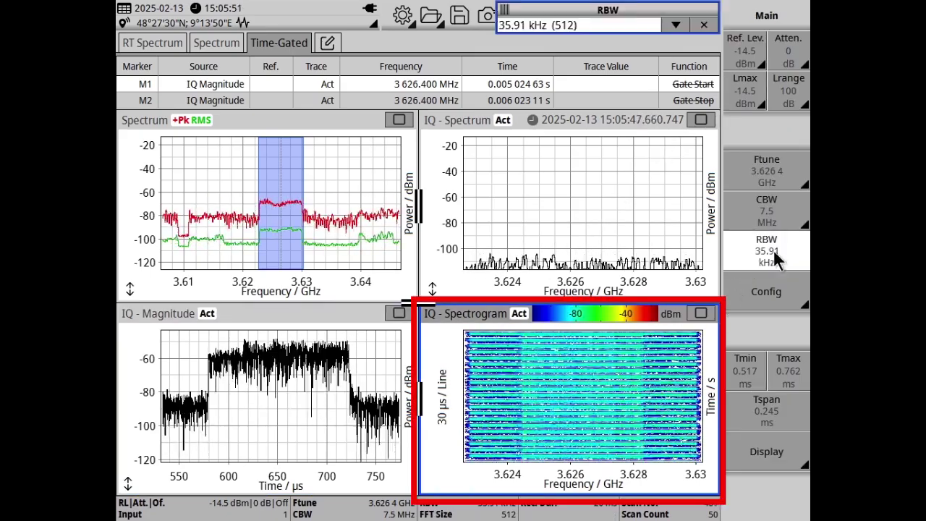
scroll(775, 259, "up", 1)
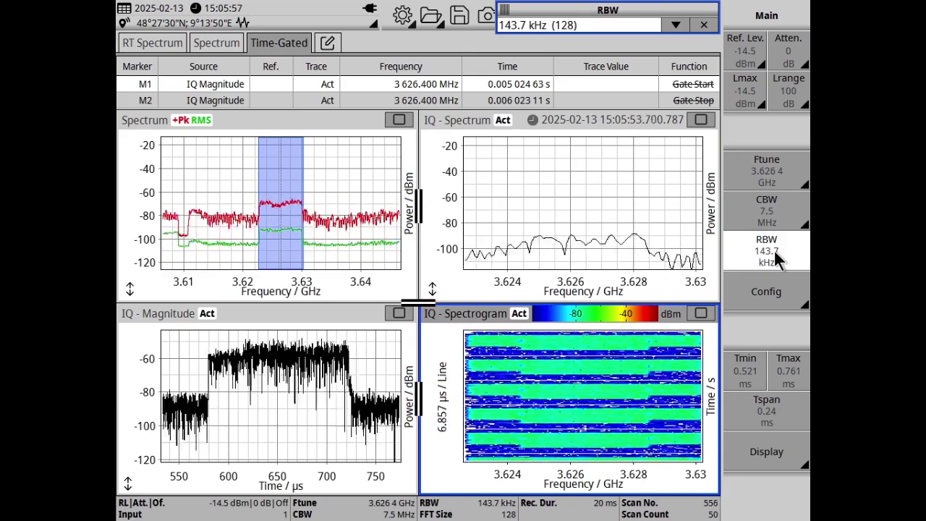
left_click(778, 290)
left_click(778, 291)
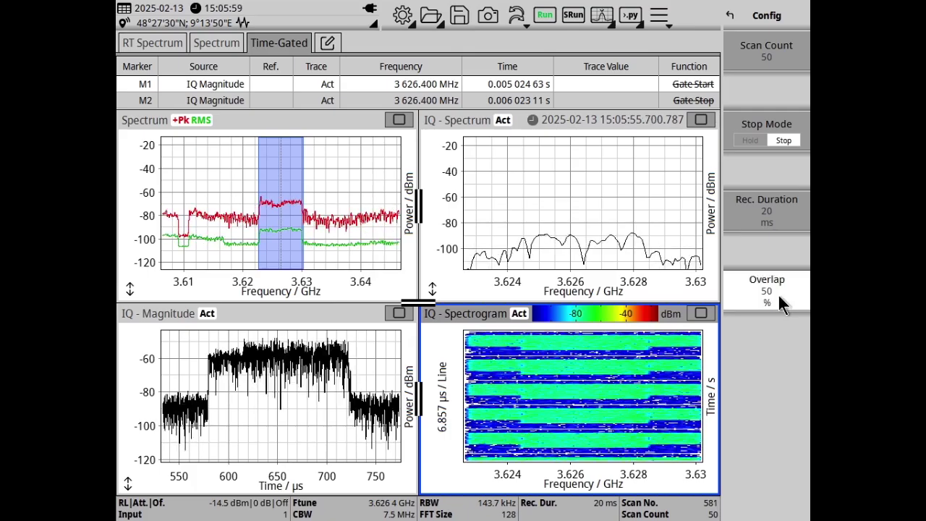
left_click(779, 291)
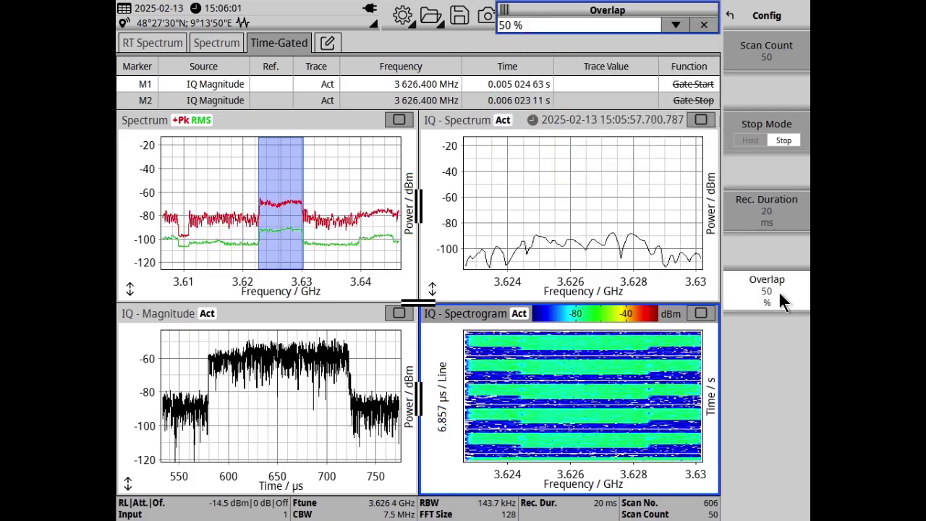
scroll(778, 291, "up", 1)
scroll(779, 291, "up", 1)
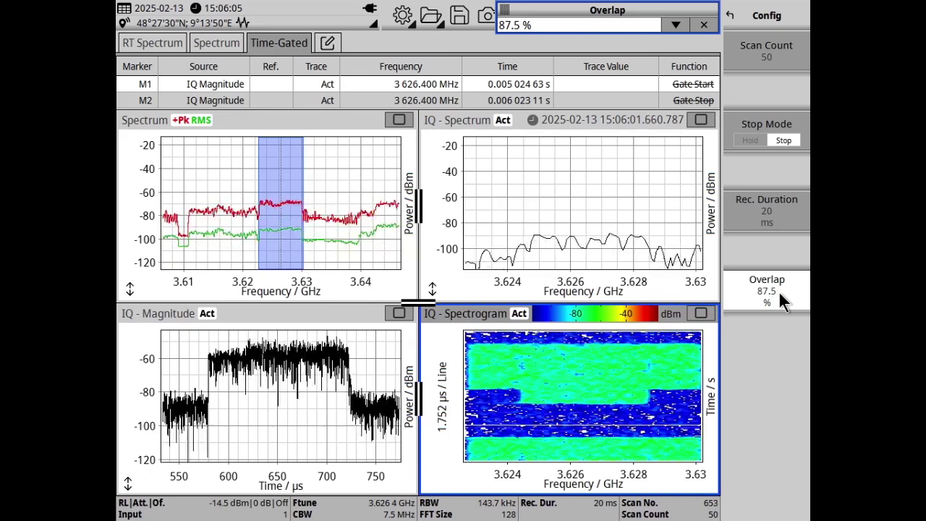
left_click(755, 29)
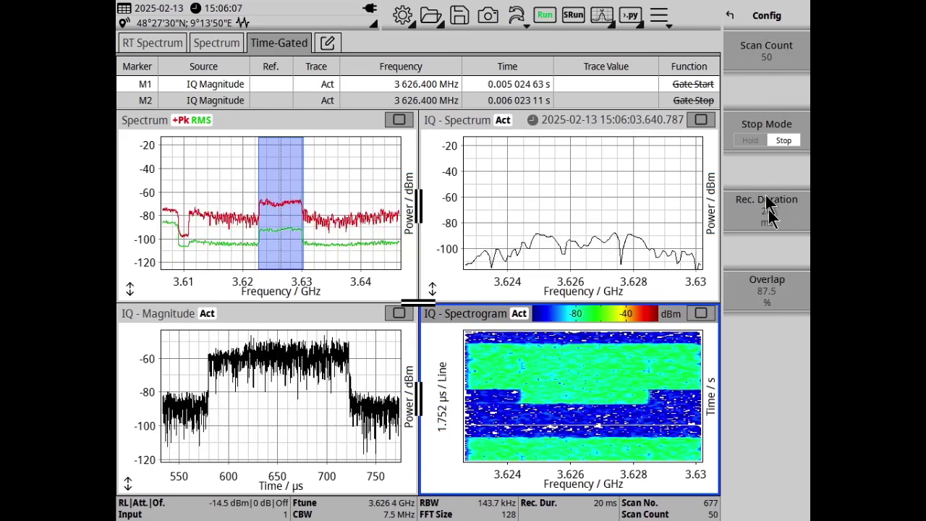
- Set the resolution bandwidth to 71.83 kHz and maximize the IQ spectrogram pane
left_click(773, 13)
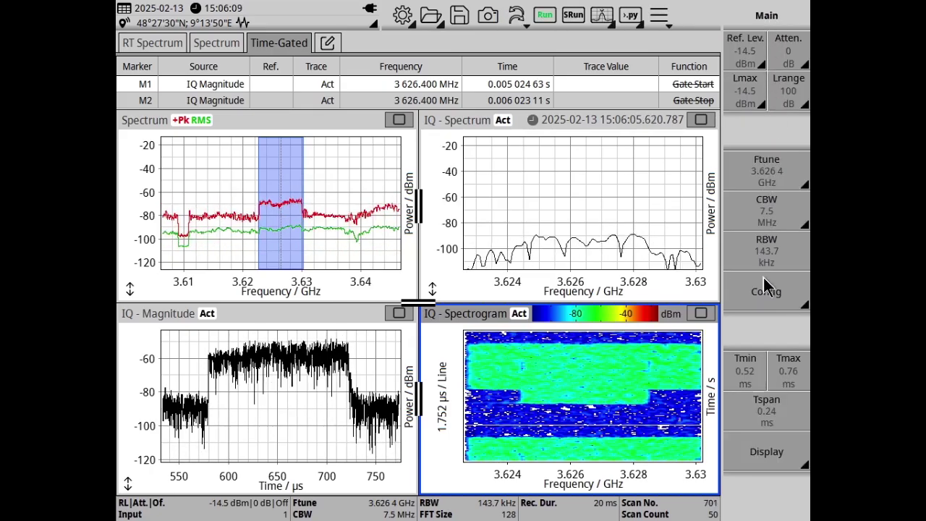
left_click(770, 253)
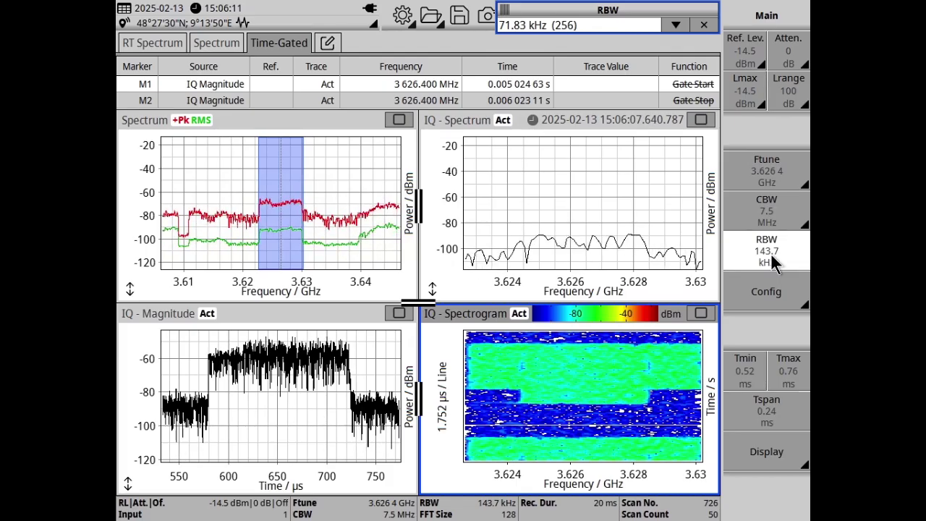
left_click(701, 312)
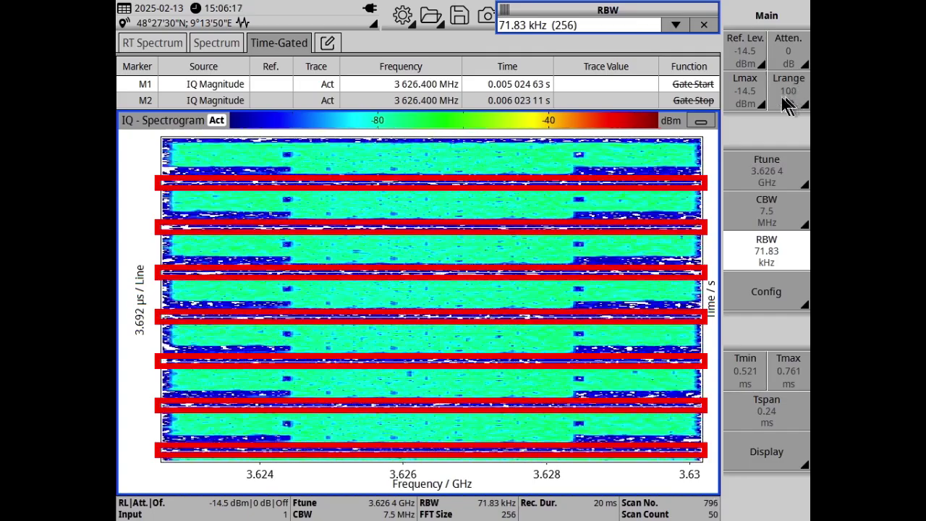
- Set the spectrogram's maximum display level to -55 dBm
left_click(746, 100)
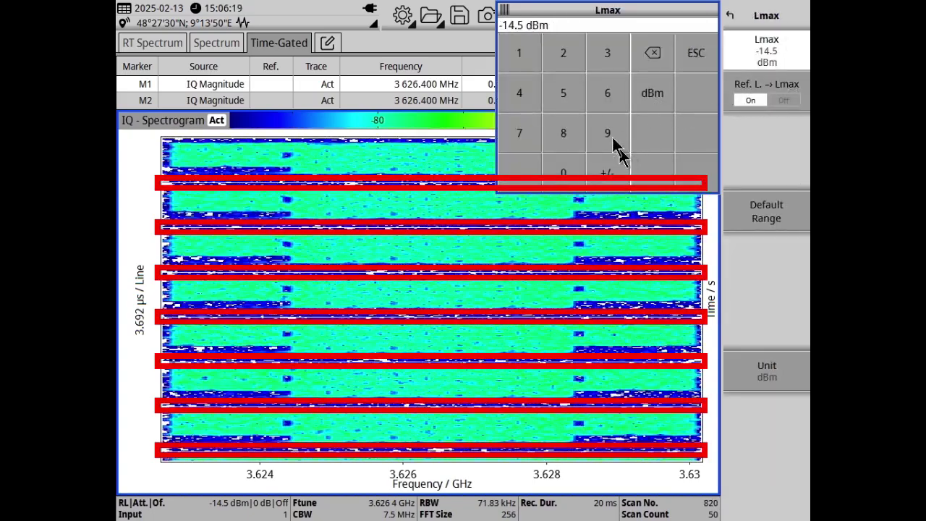
left_click(614, 170)
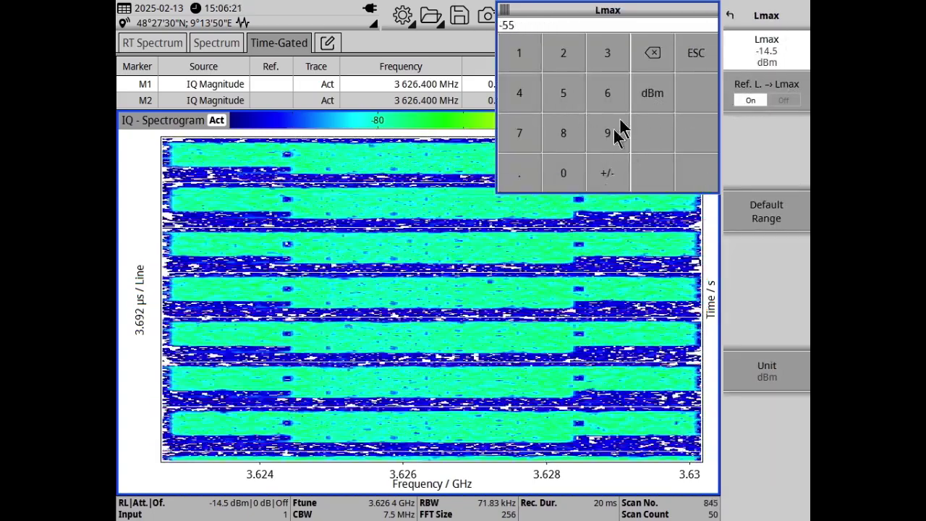
left_click(653, 95)
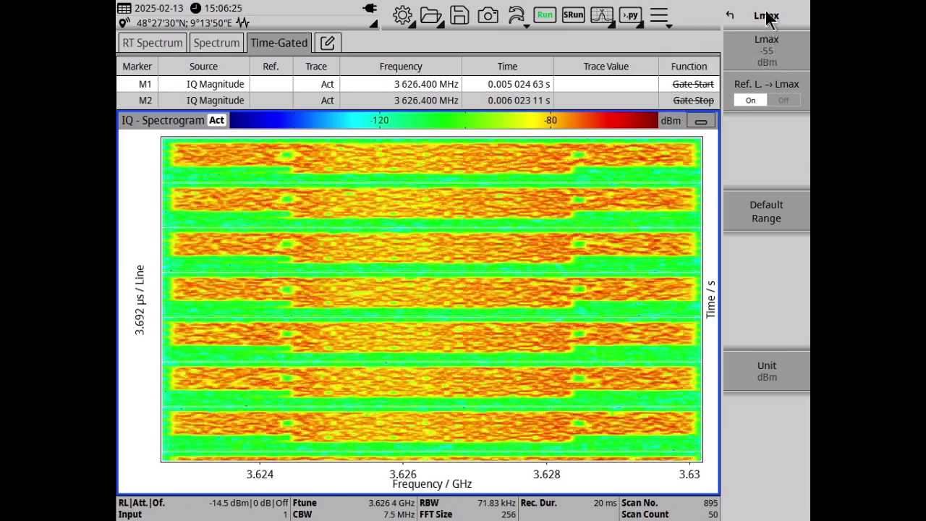
left_click(771, 63)
- Set the display range to 65 dB, restore four panes, and select the IQ magnitude pane
left_click(790, 90)
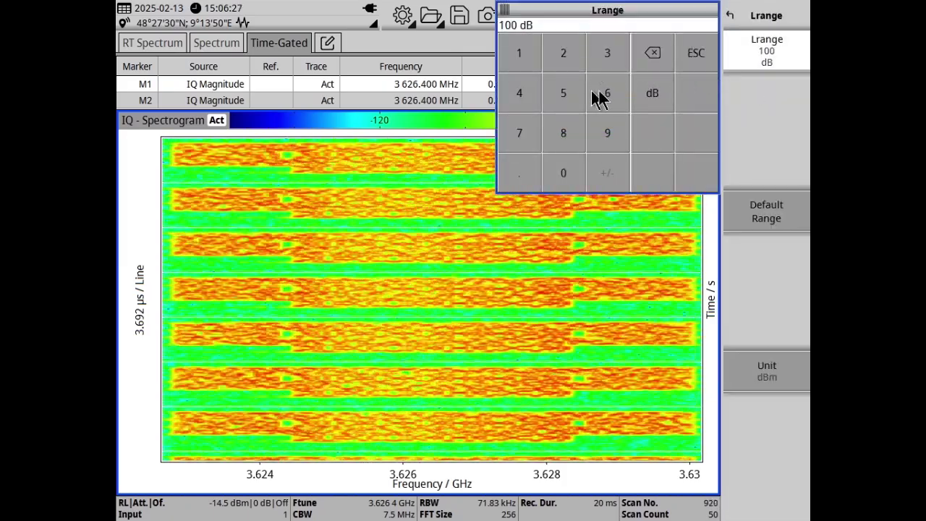
left_click(597, 97)
left_click(577, 98)
left_click(655, 94)
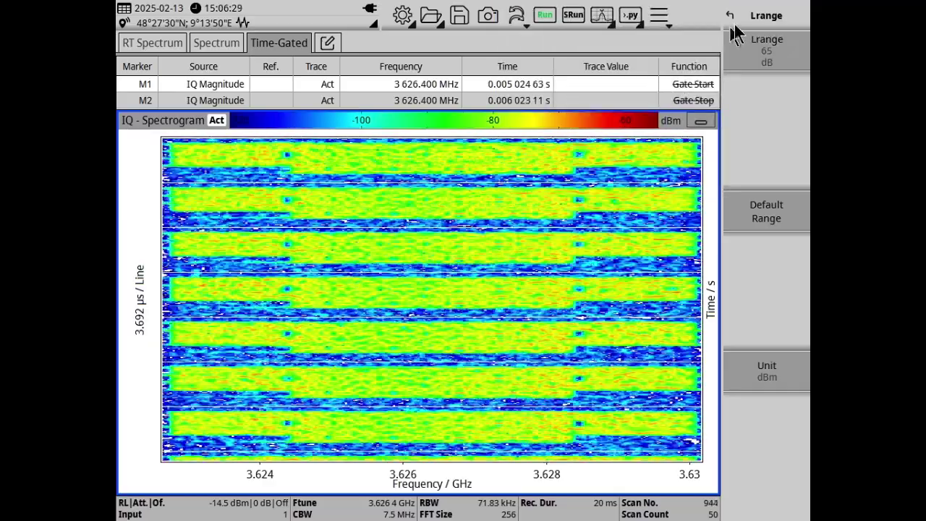
left_click(771, 21)
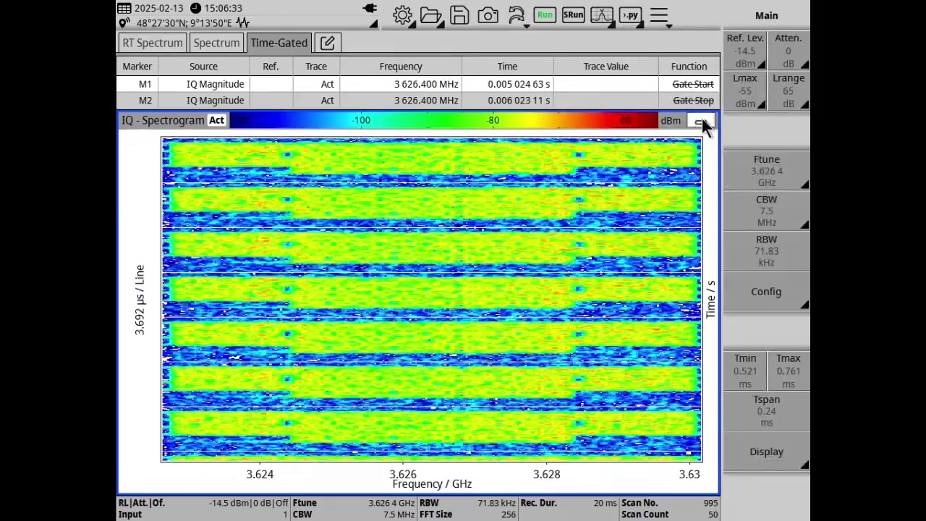
left_click(701, 121)
left_click(272, 467)
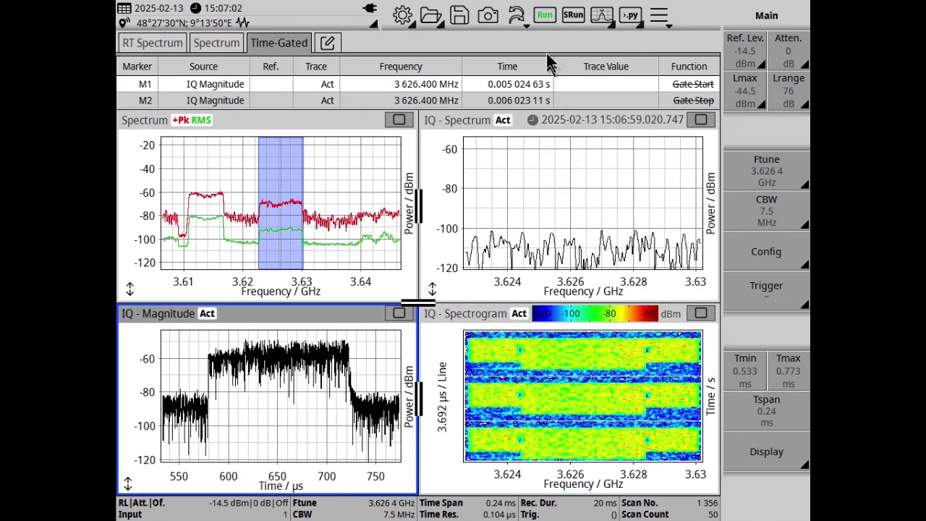
- Stop the measurement and step marker M3 through time on the IQ spectrogram
left_click(545, 16)
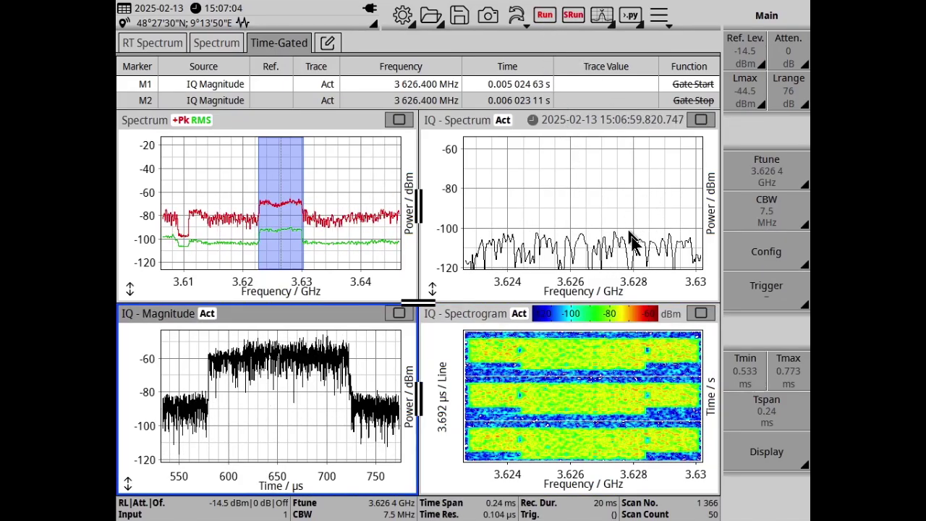
left_click(600, 377)
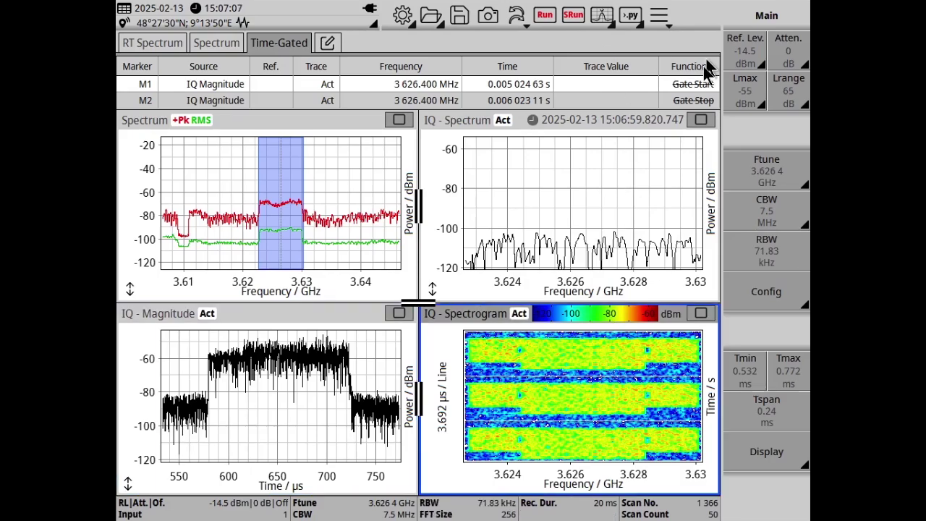
left_click(604, 16)
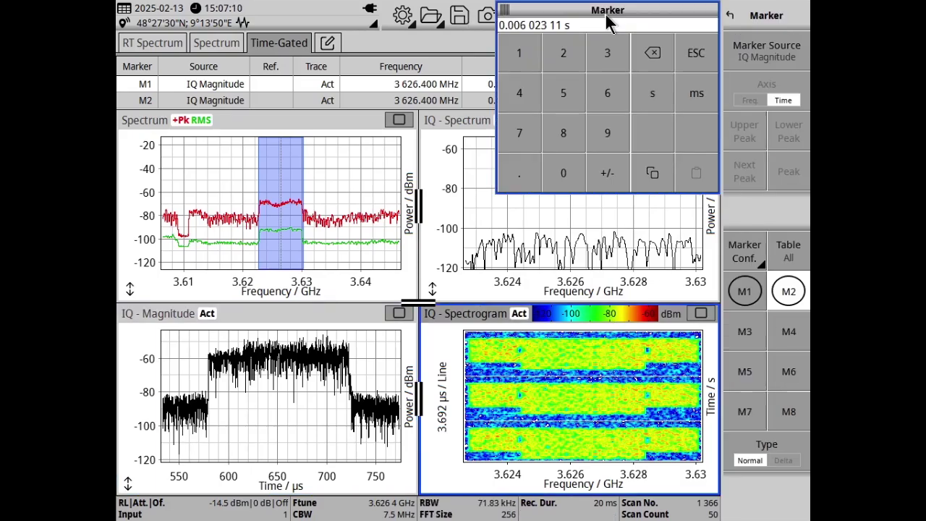
left_click(744, 332)
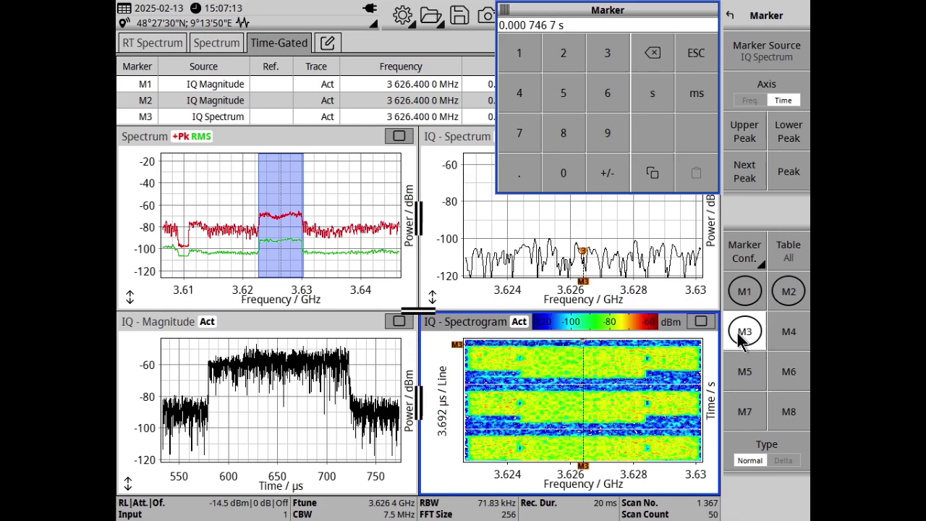
scroll(666, 381, "down", 5)
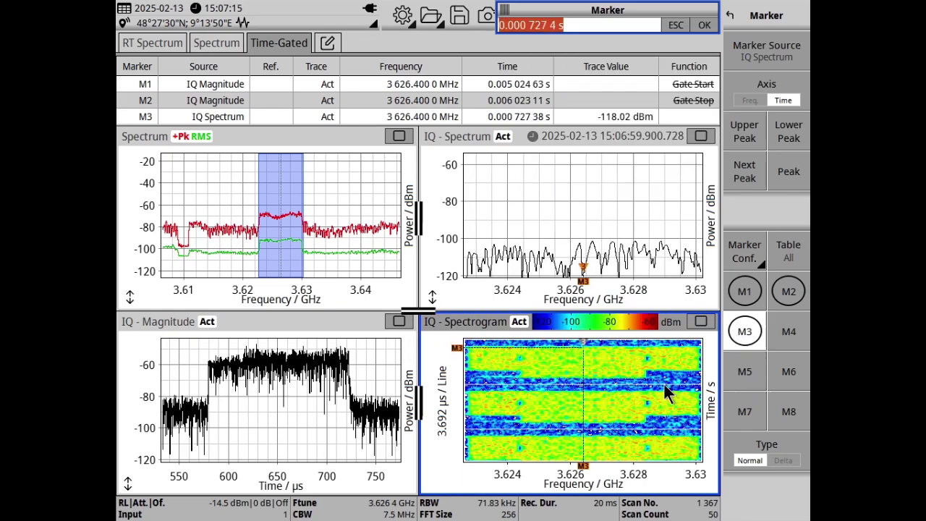
scroll(664, 385, "down", 10)
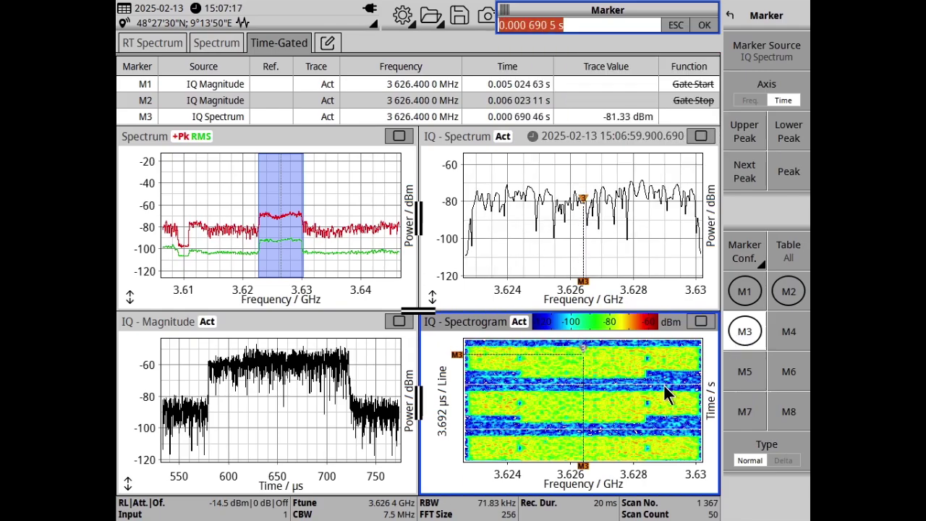
scroll(663, 385, "down", 7)
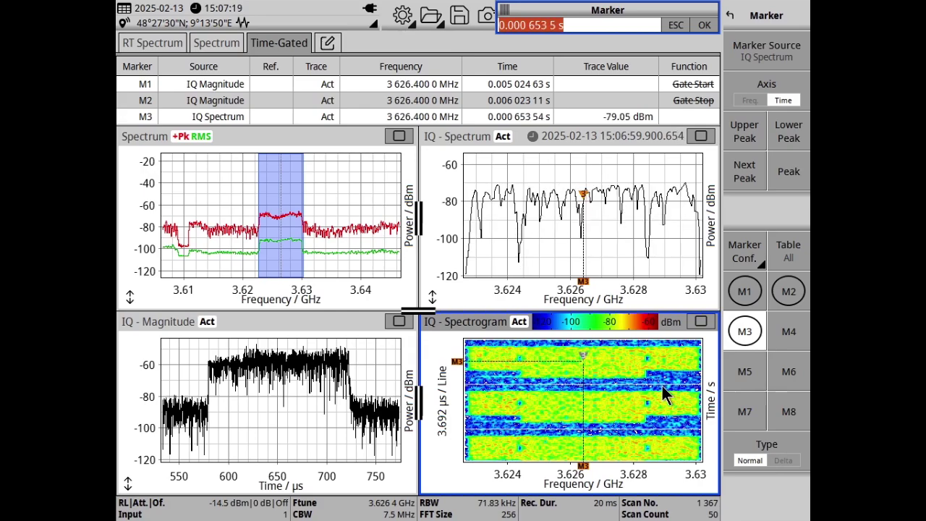
scroll(663, 386, "down", 12)
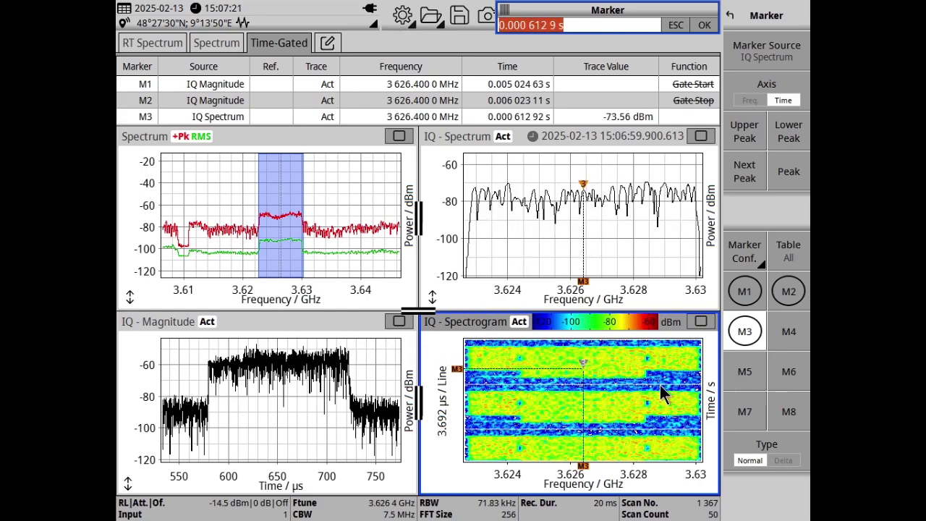
scroll(660, 386, "down", 20)
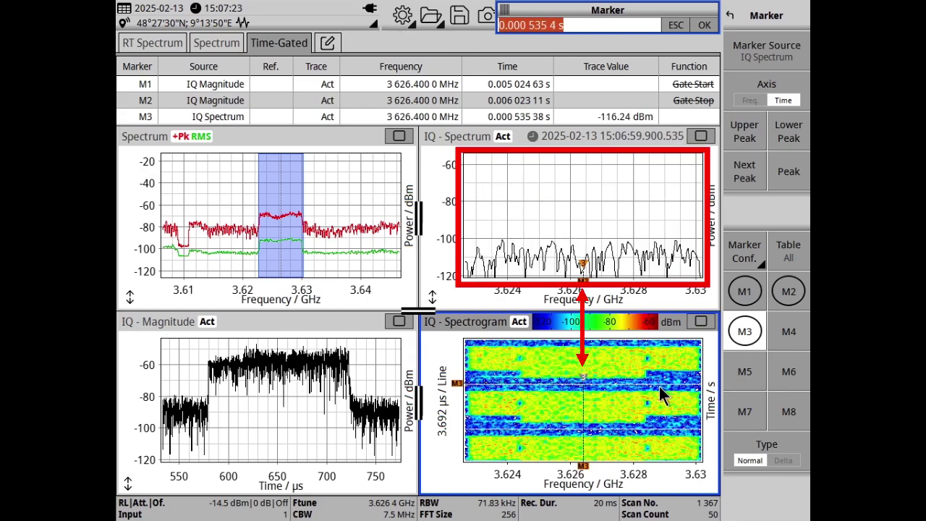
scroll(660, 387, "down", 15)
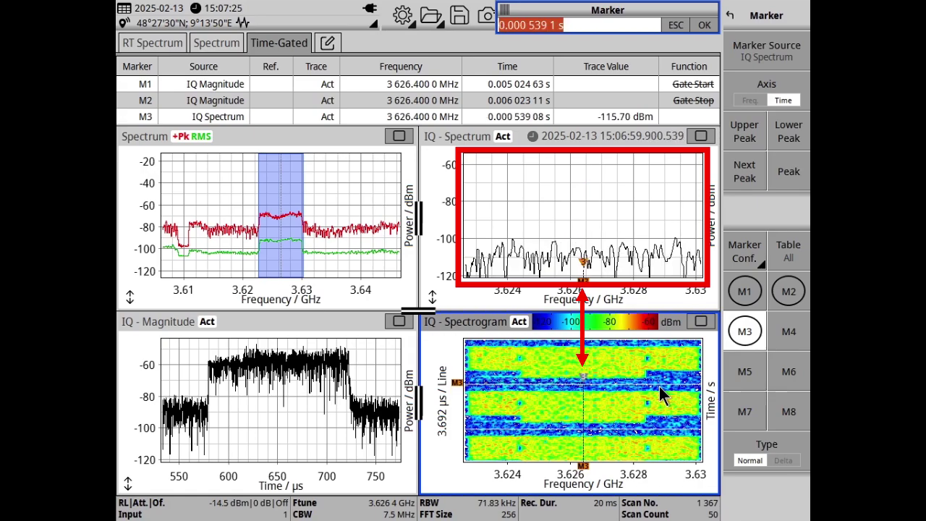
scroll(660, 387, "up", 14)
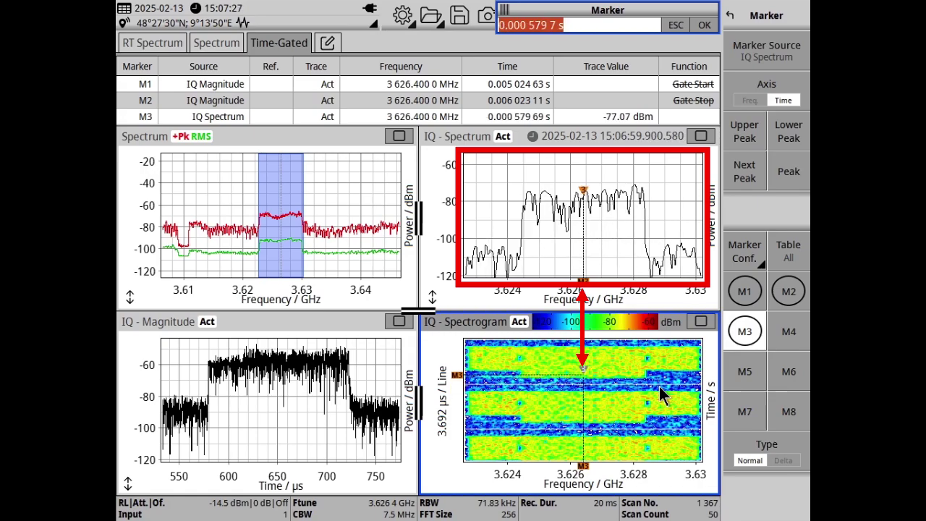
scroll(659, 386, "up", 9)
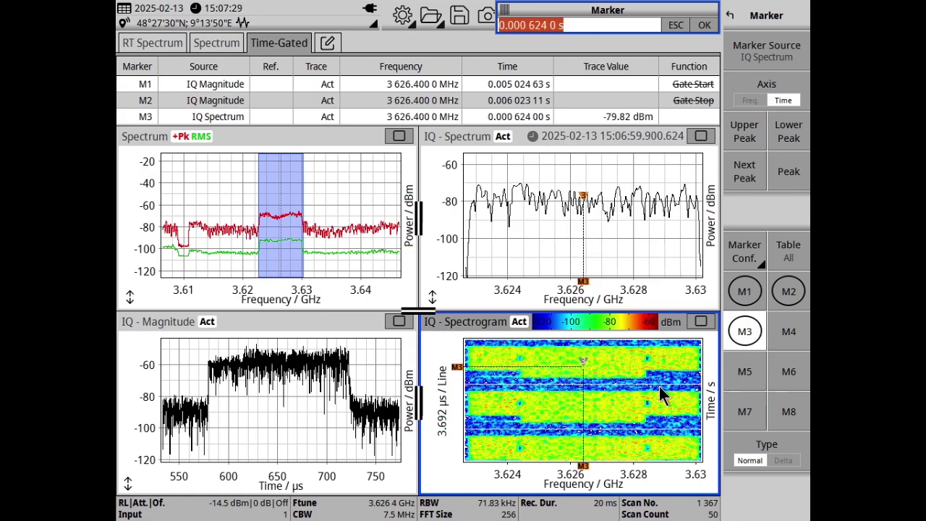
- Remove marker M3 so only the two gate markers remain
left_click(746, 332)
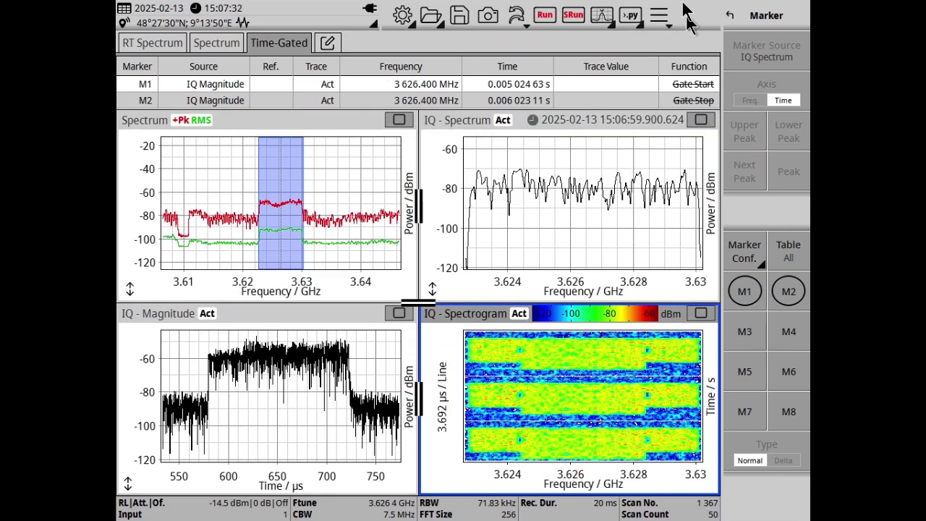
left_click(758, 16)
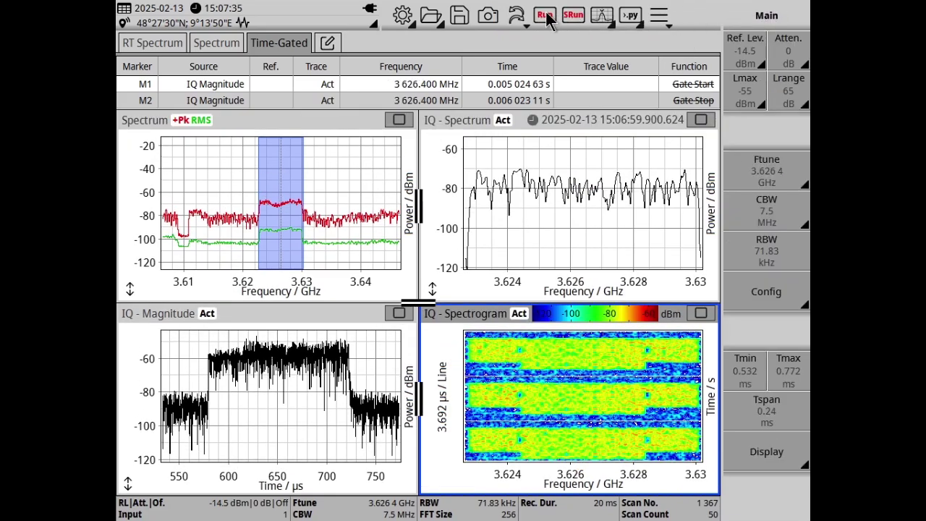
left_click(753, 410)
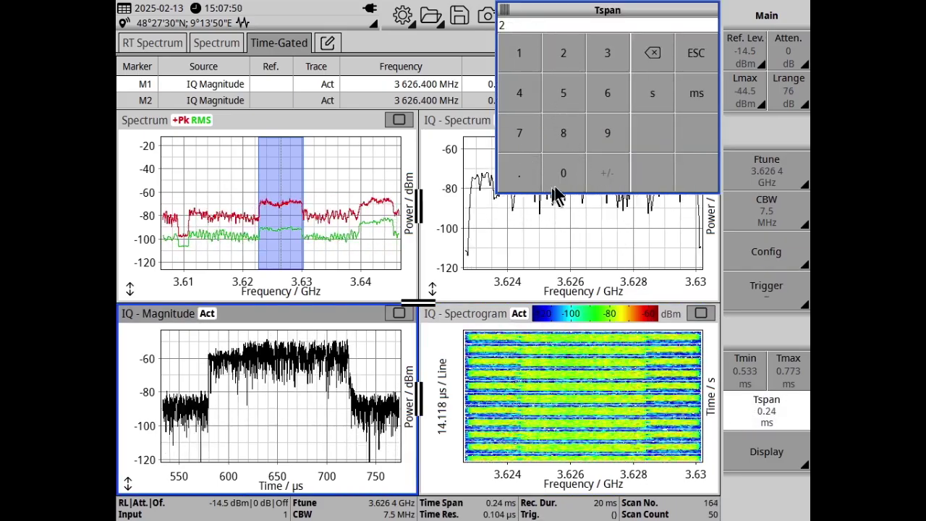
- Apply a 20 ms IQ magnitude time span to show the whole recording
left_click(696, 96)
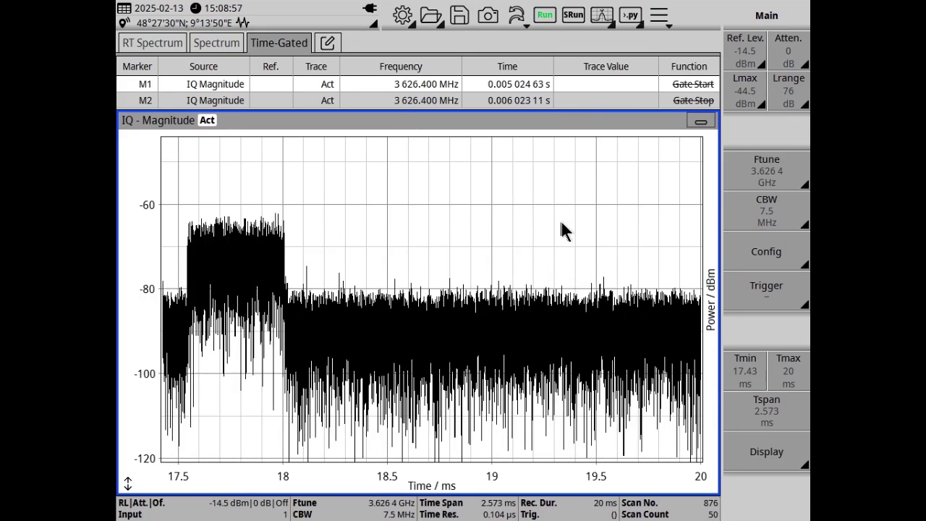
- Zoom onto the quiet 19.3–20 ms interval and show its IQ spectrogram full screen
mouse_move(566, 231)
left_mouse_down()
mouse_move(710, 226)
mouse_move(707, 237)
left_mouse_up()
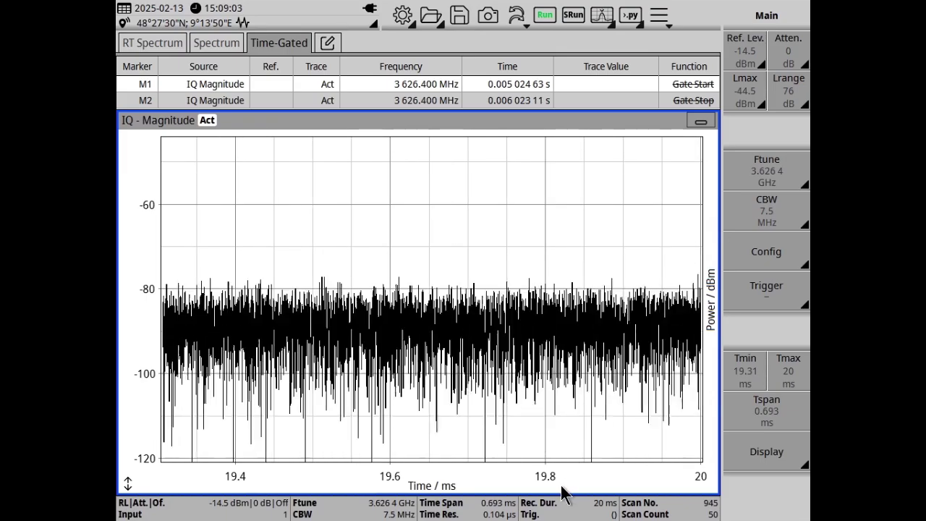
left_click(702, 120)
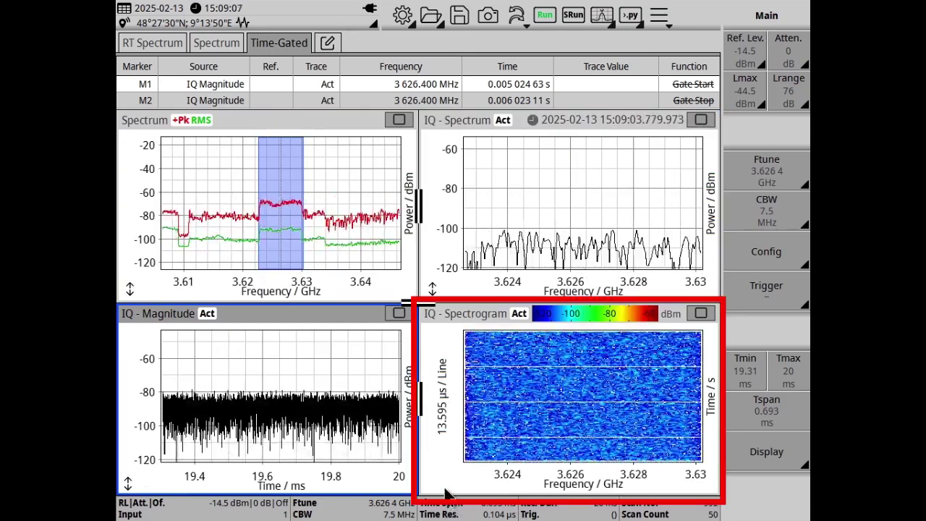
left_click(700, 312)
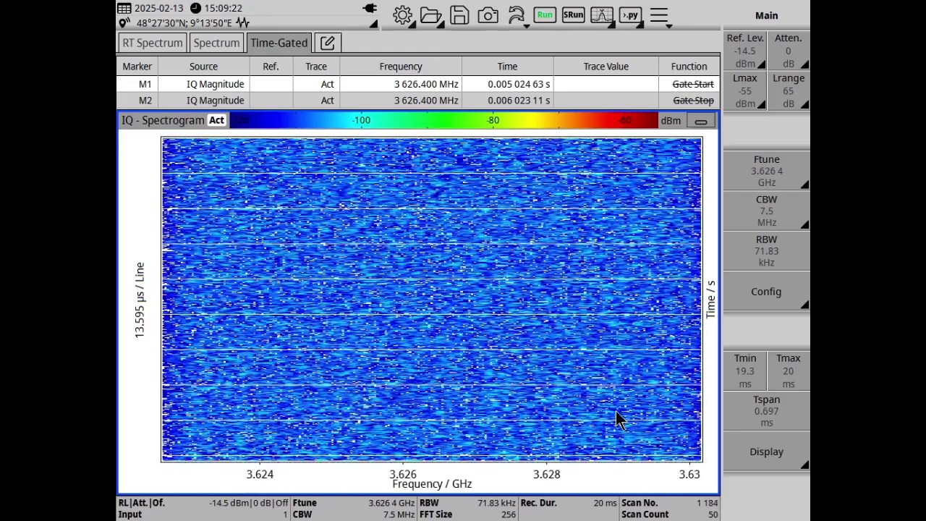